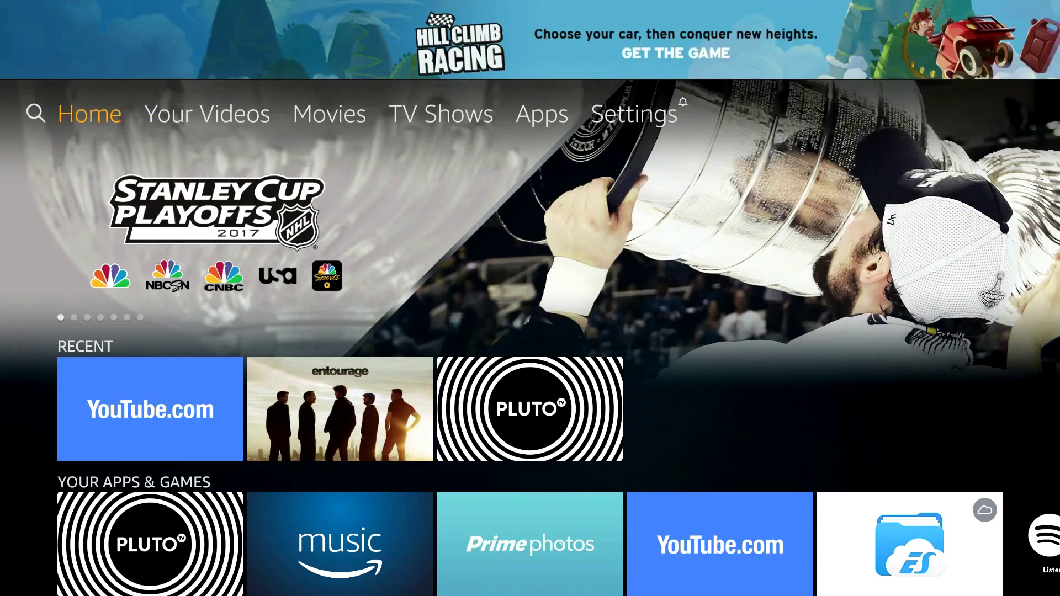
Step: Open the Settings section from the Fire TV home screen
key("Right")
key("Right")
key("Right")
key("Right")
key("Right")
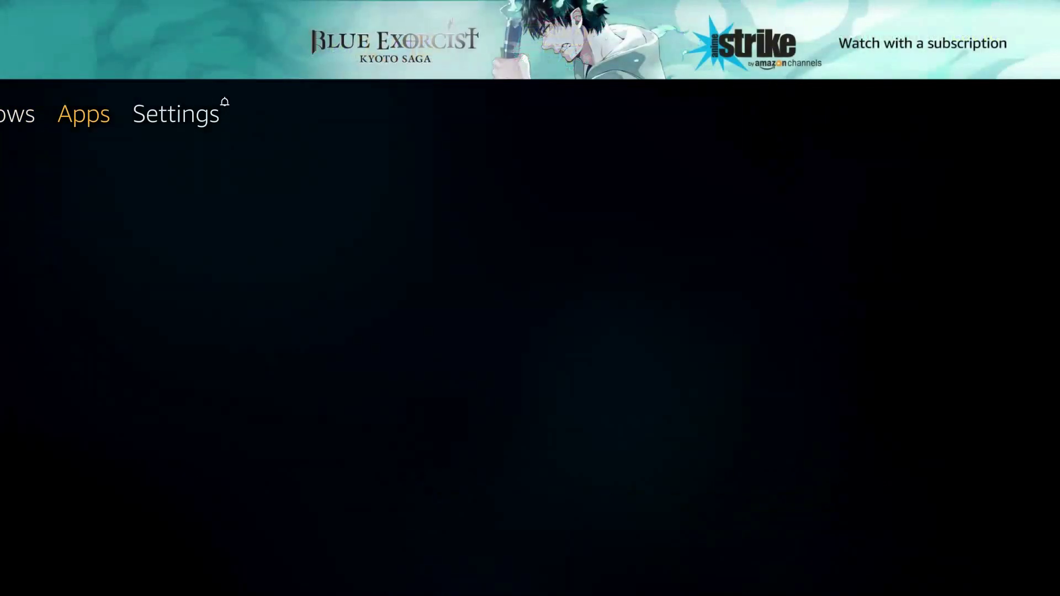
key("Down")
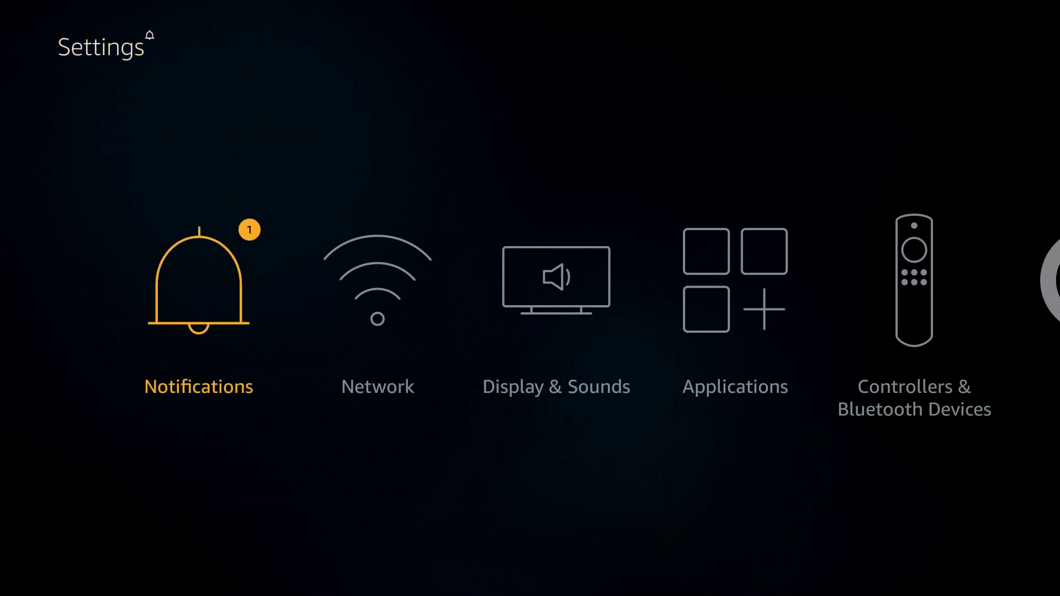
Step: Open the Device category in Settings
key("Right")
key("Right")
key("Right")
key("Right")
key("Right")
key("Right")
key("Right")
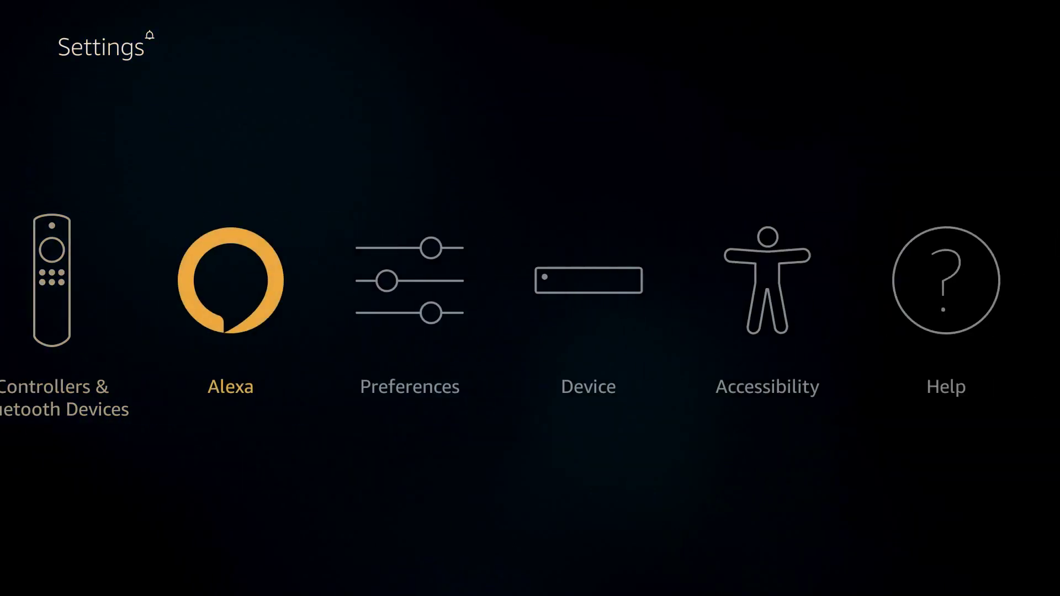
key("Return")
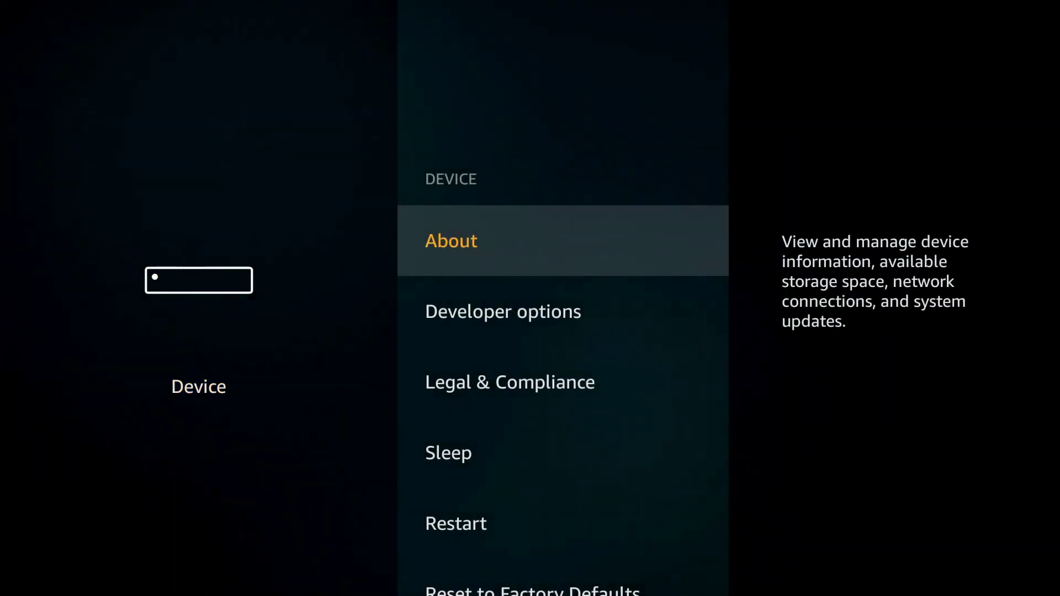
Step: Turn on ADB debugging and Apps from Unknown Sources in Developer options, and return to the home screen
key("Down")
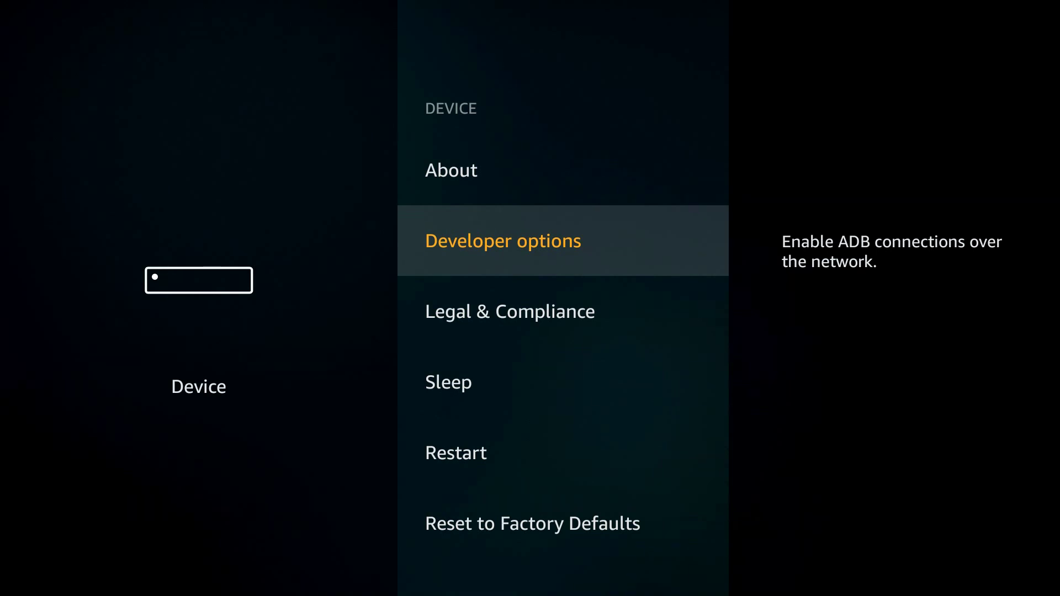
key("Return")
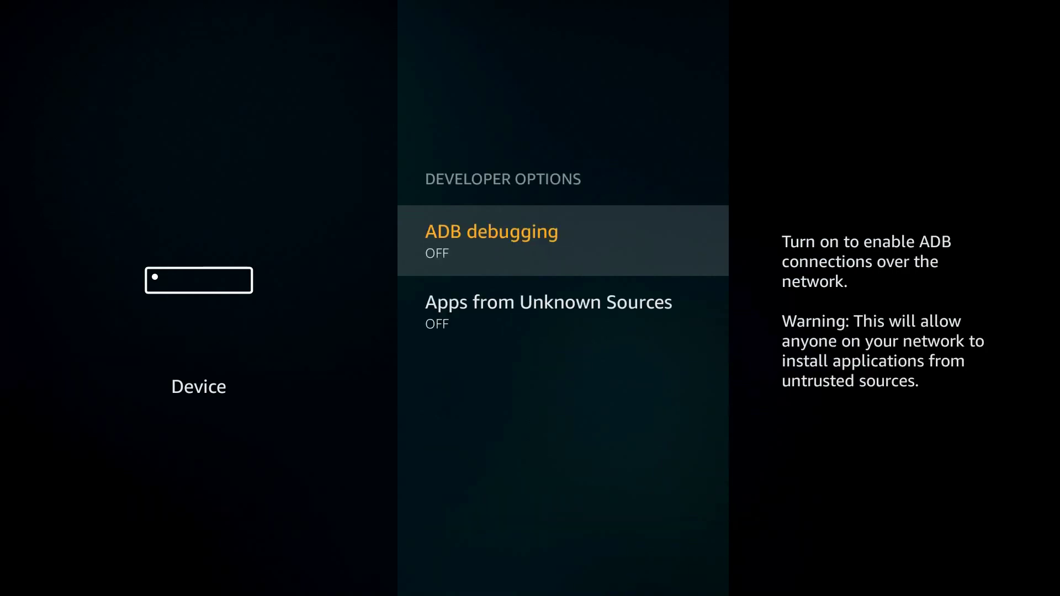
key("Return")
key("Down")
key("Return")
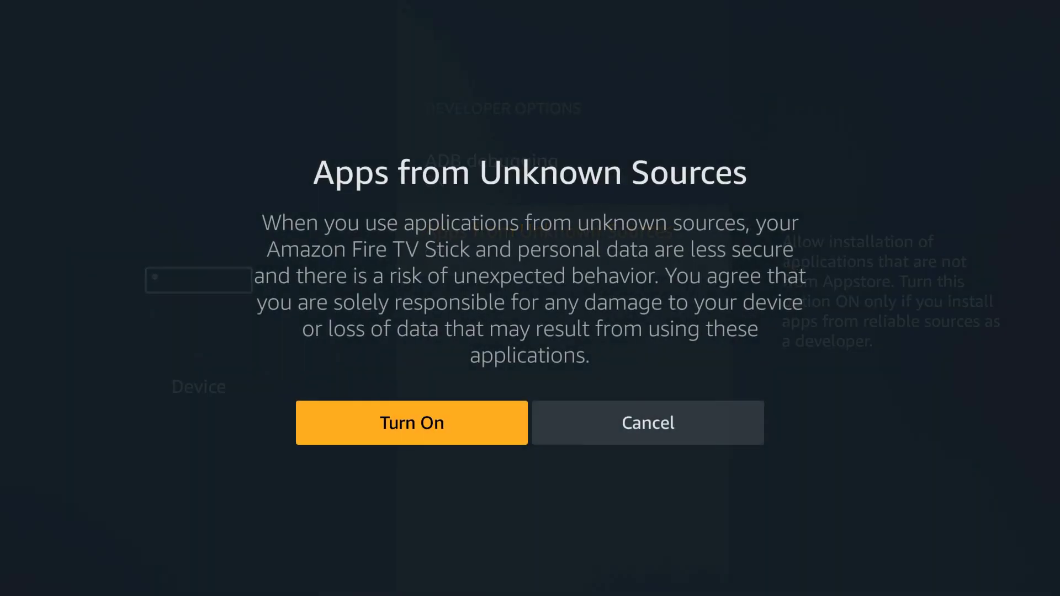
key("Return")
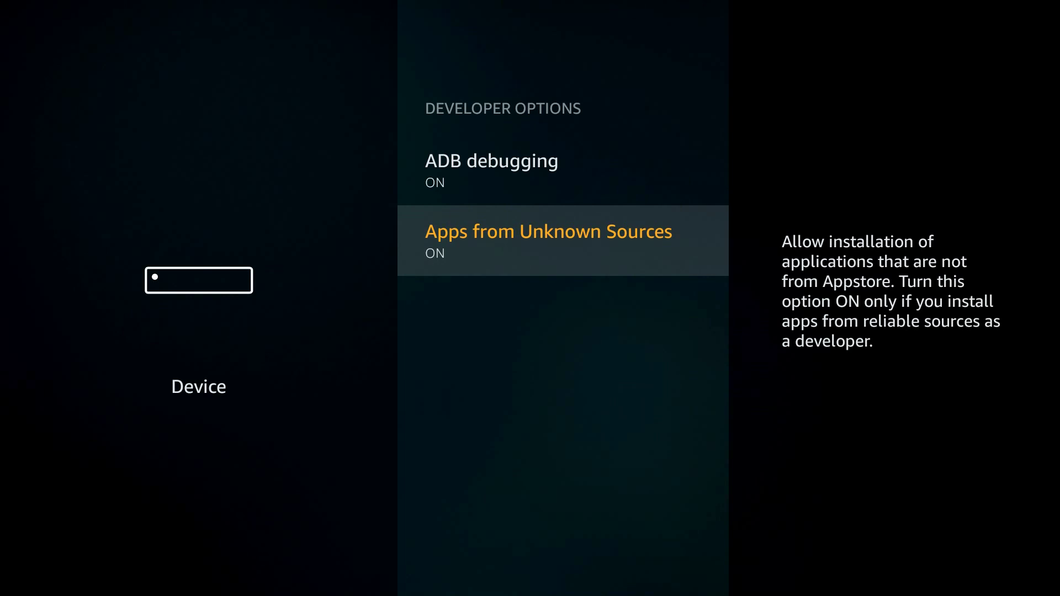
key("Escape")
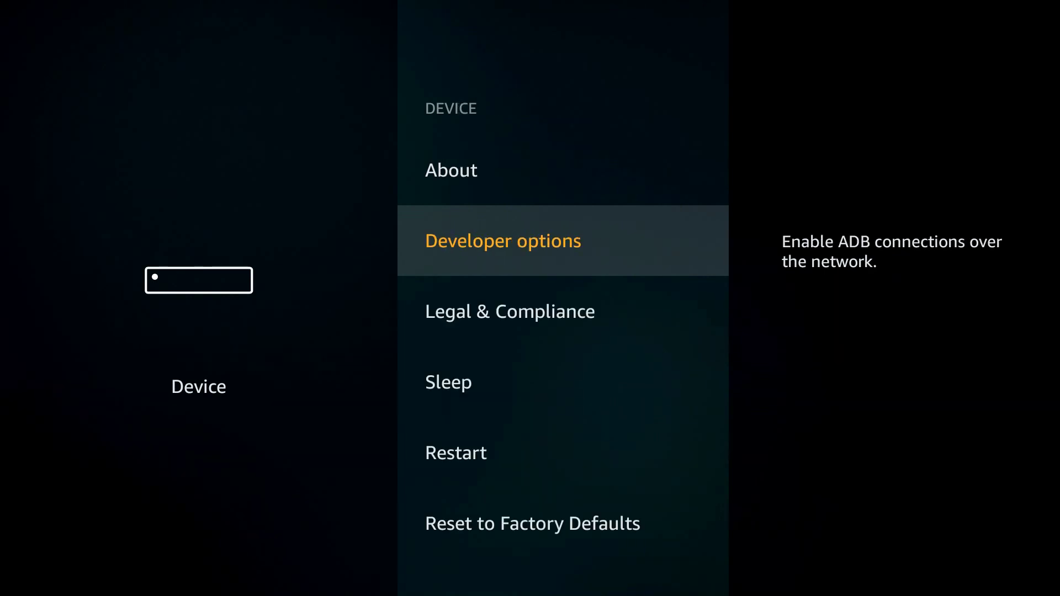
key("Home")
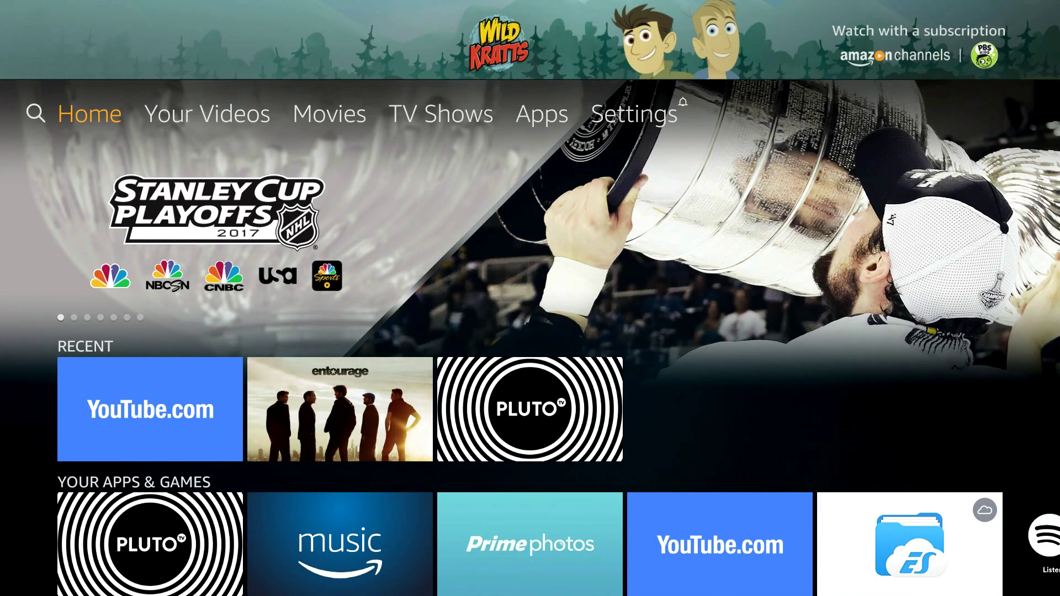
Step: Open the search from the home screen and enter "Downloader" as the search term
key("Left")
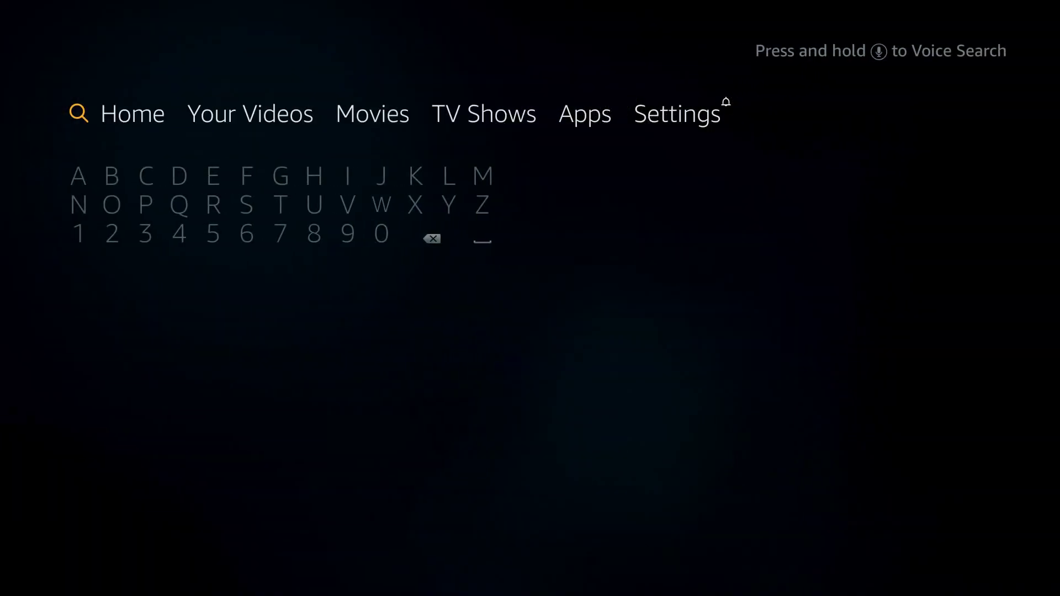
key("Down")
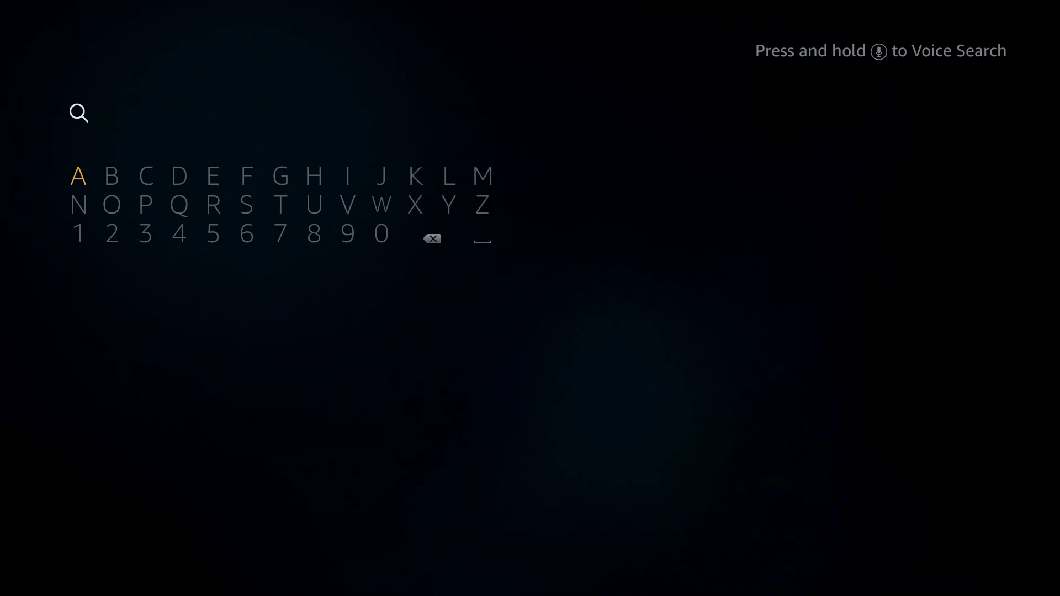
type("D")
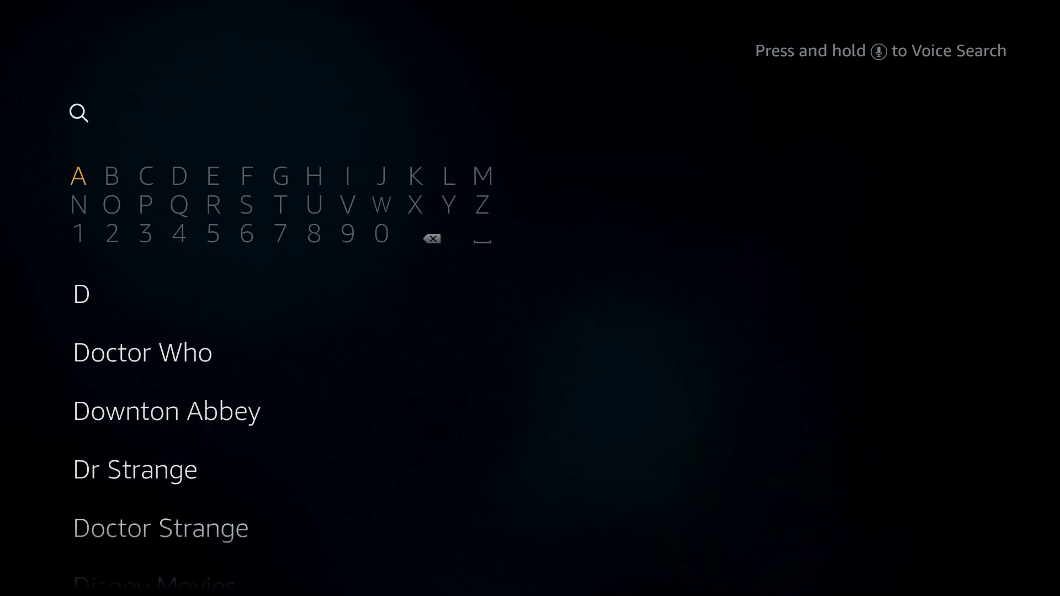
type("e")
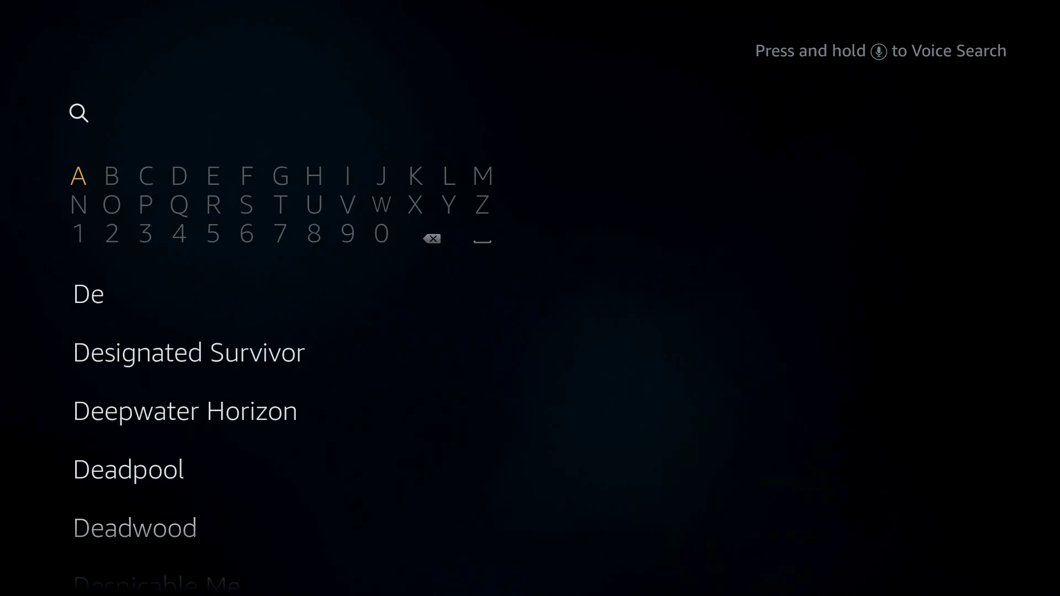
key("BackSpace")
type("o")
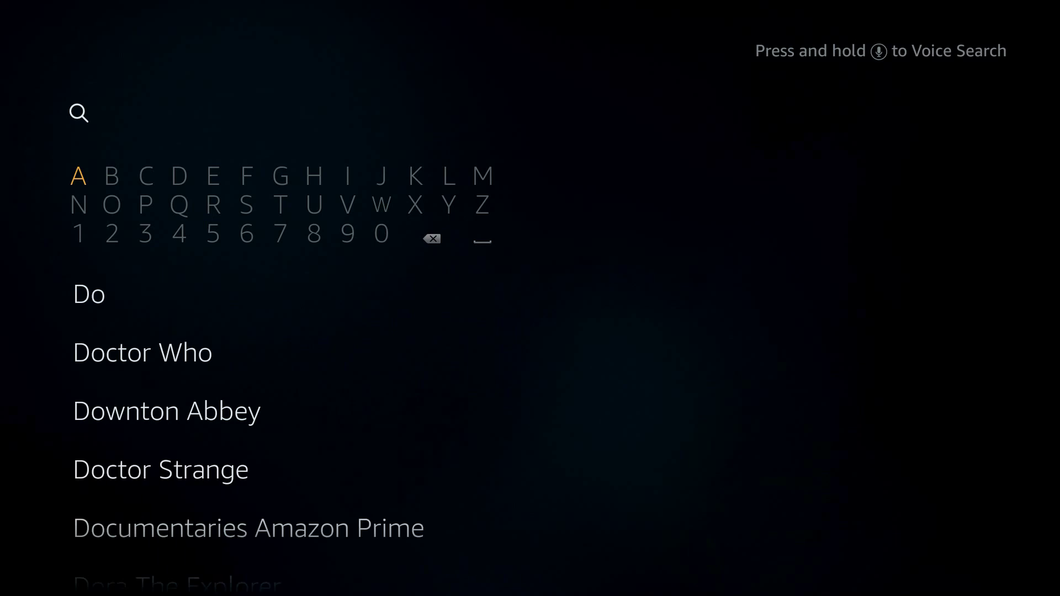
type("wnlo")
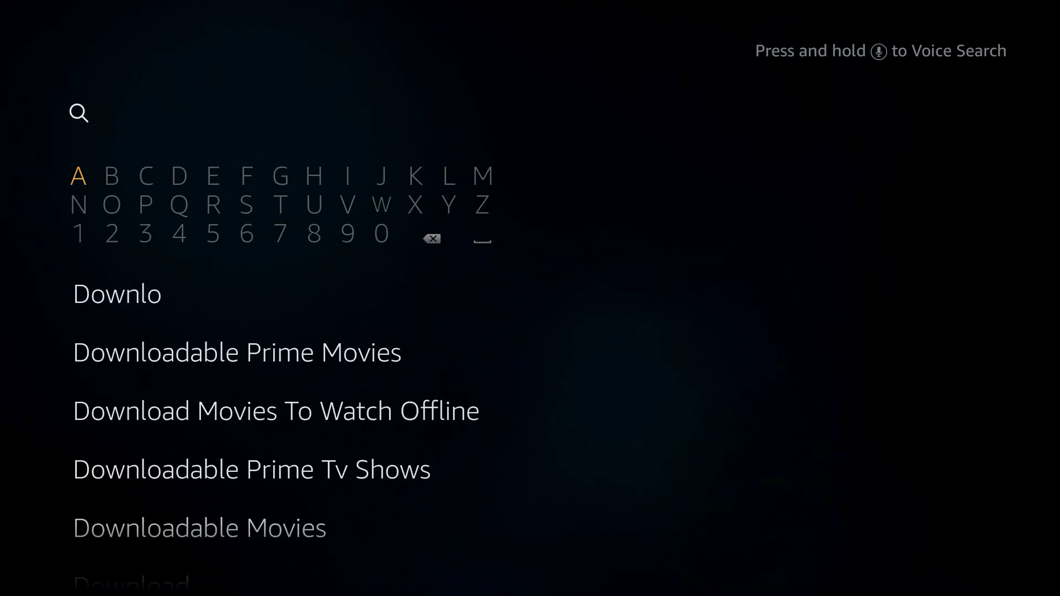
type("ader")
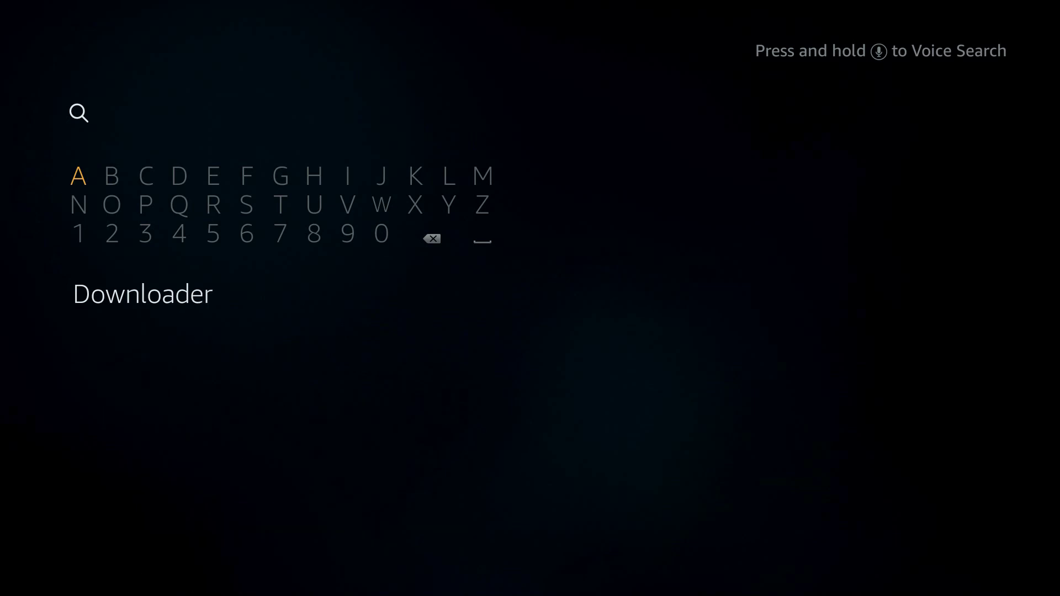
Step: Select the Downloader search suggestion and open the Downloader app's page
type("a")
key("Down")
key("Down")
key("Up")
key("Down")
key("Down")
key("Up")
key("Down")
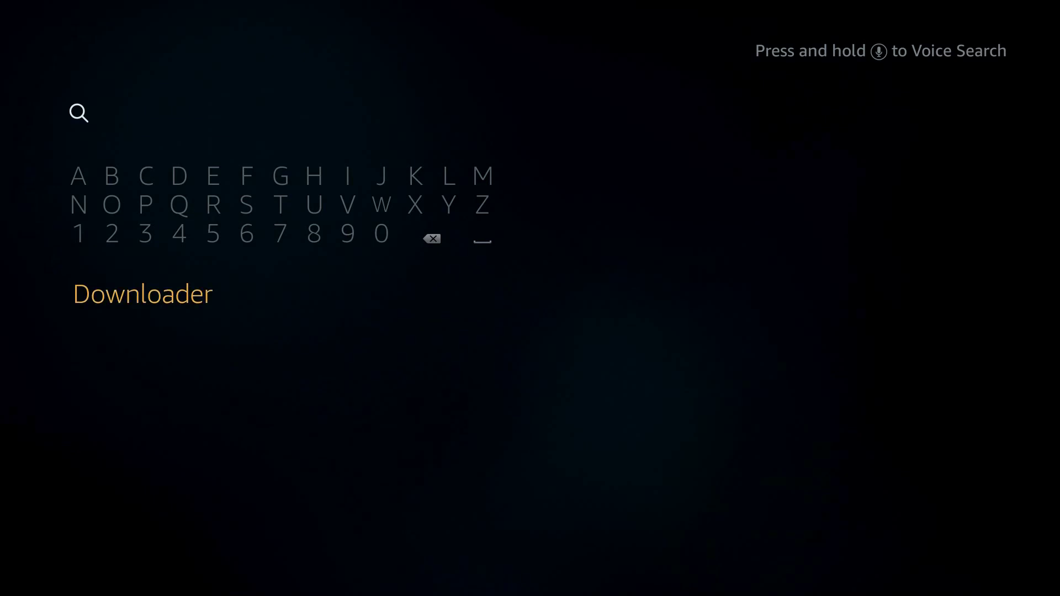
key("Return")
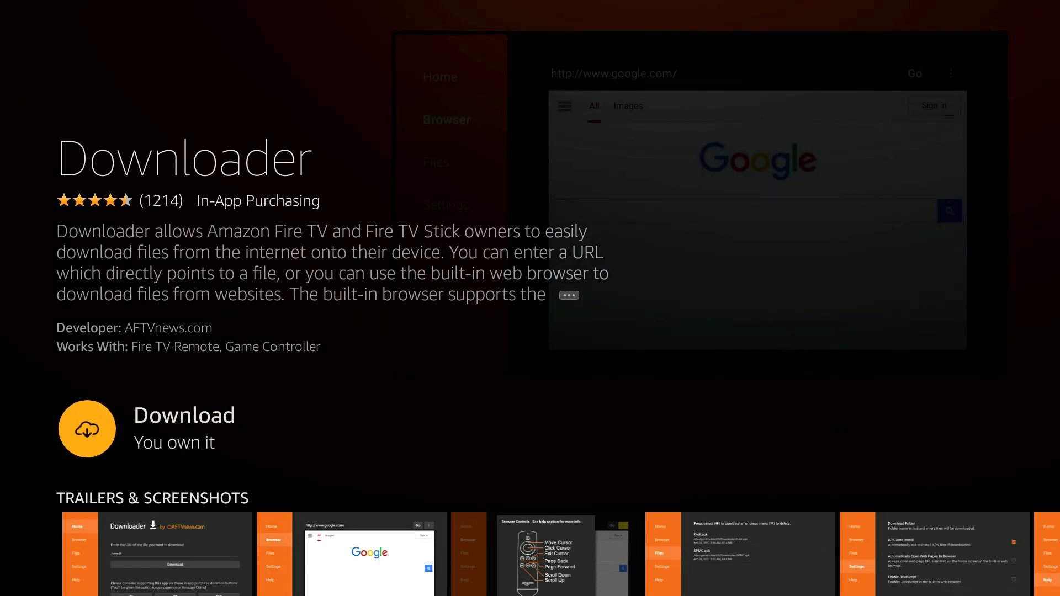
Step: Download and launch the Downloader app, dismissing its New Features notice
key("Return")
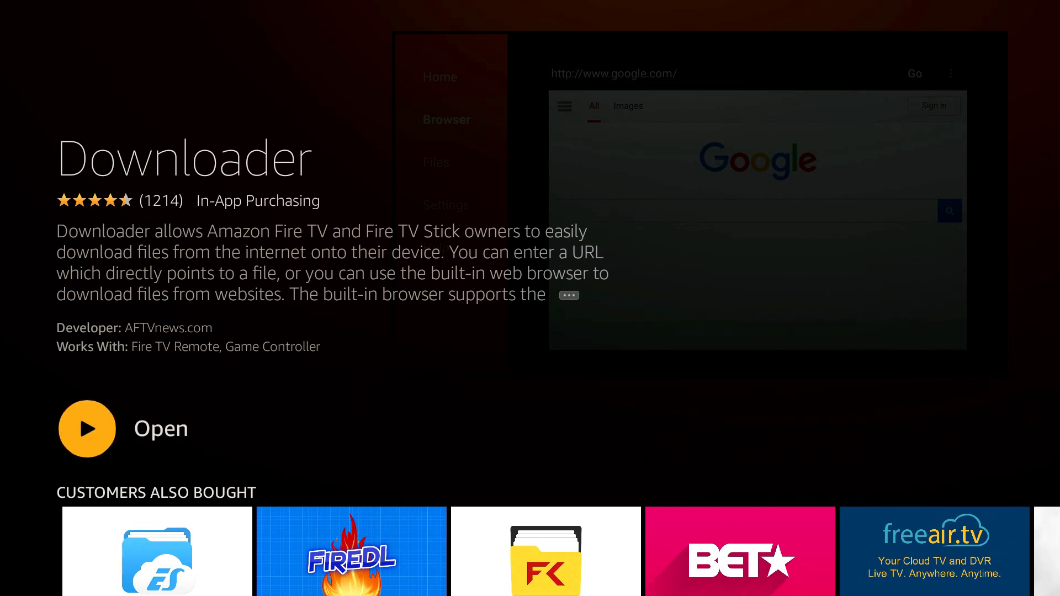
key("Return")
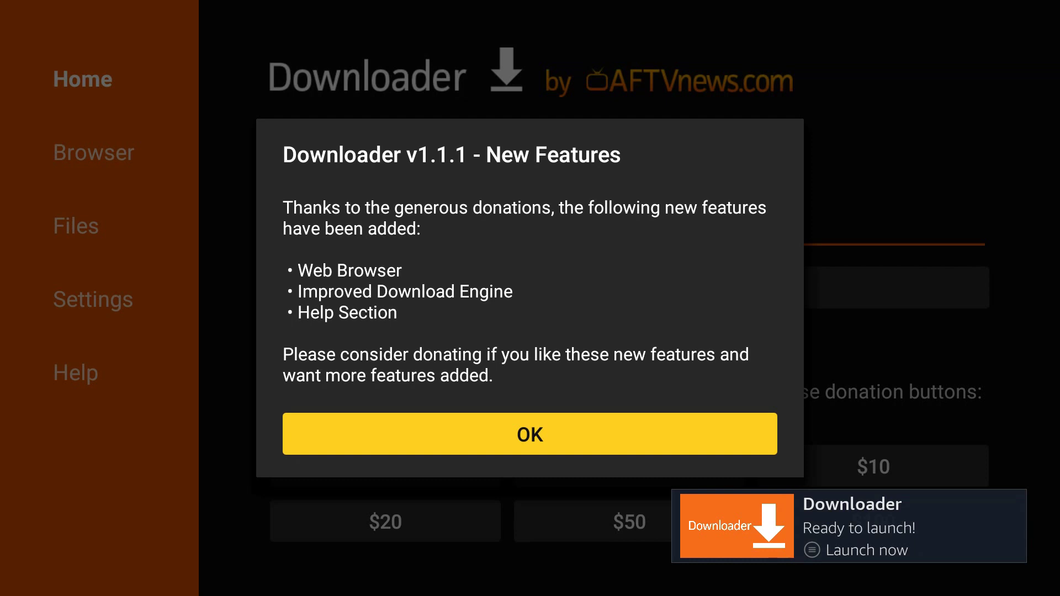
key("Return")
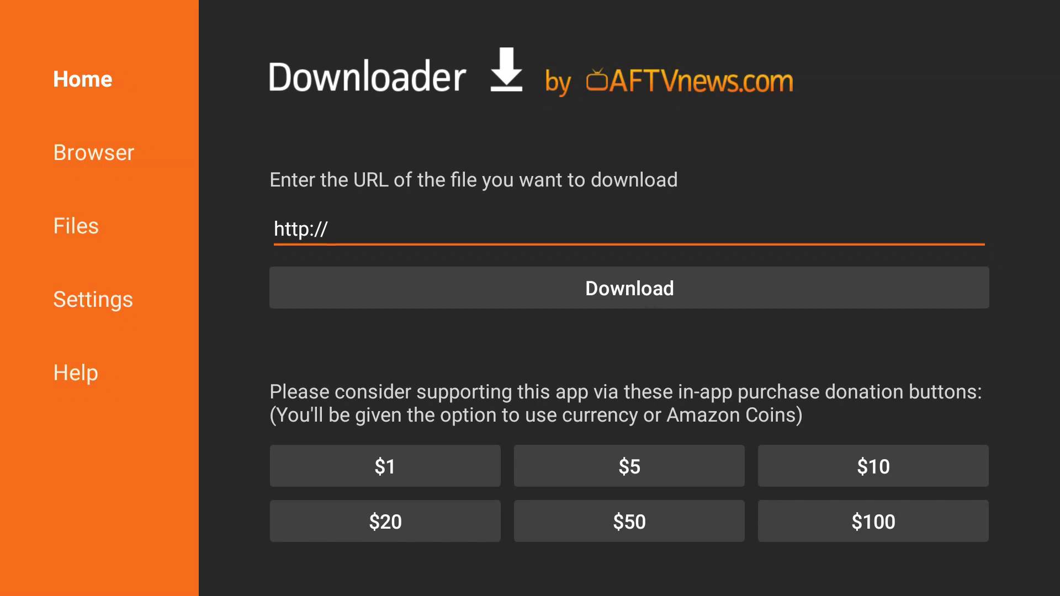
type("j")
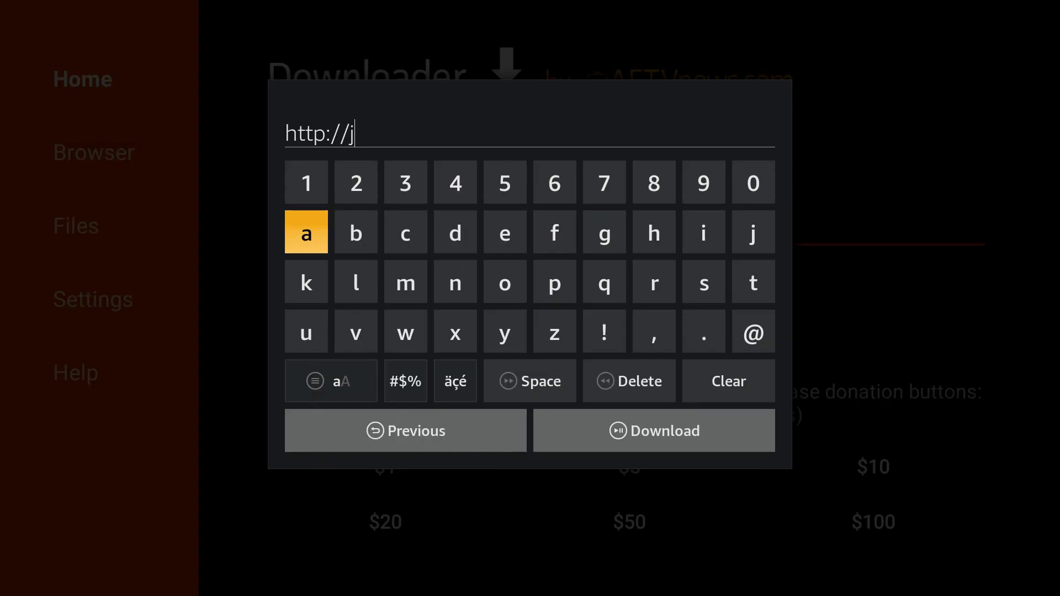
key("BackSpace")
type("kodi.tv/d")
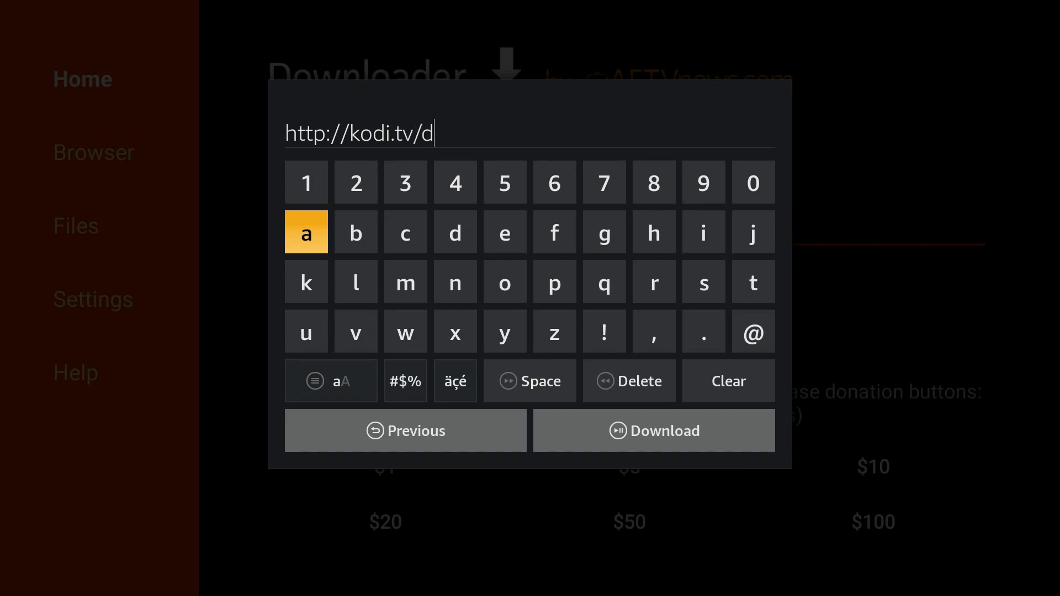
type("ownloaf")
key("BackSpace")
type("d")
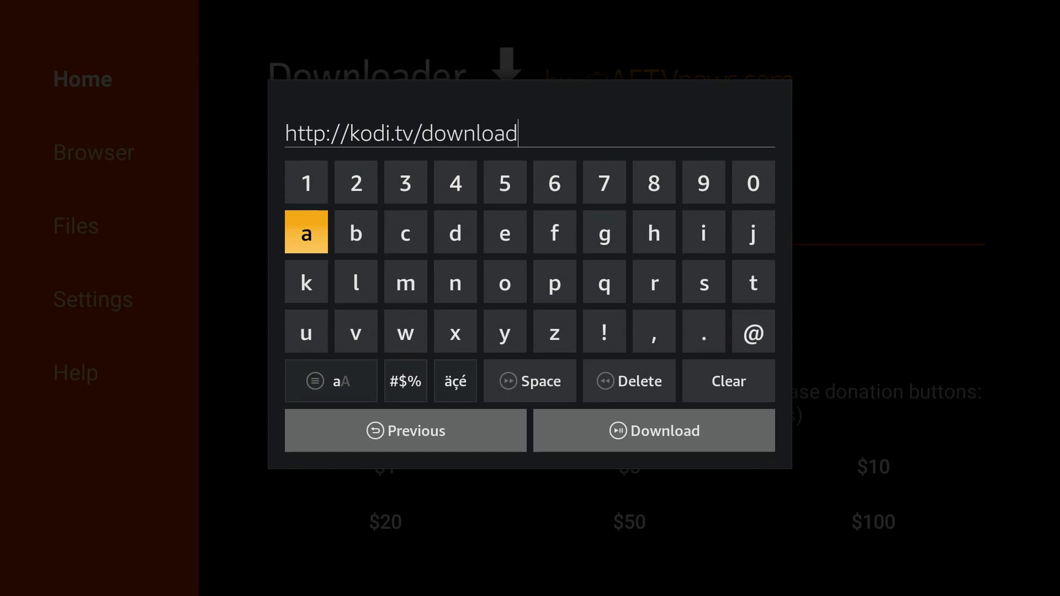
Step: Submit the URL, open the web page in the built-in browser and dismiss the JavaScript notice
key("Down")
key("Down")
key("Down")
key("Down")
key("Right")
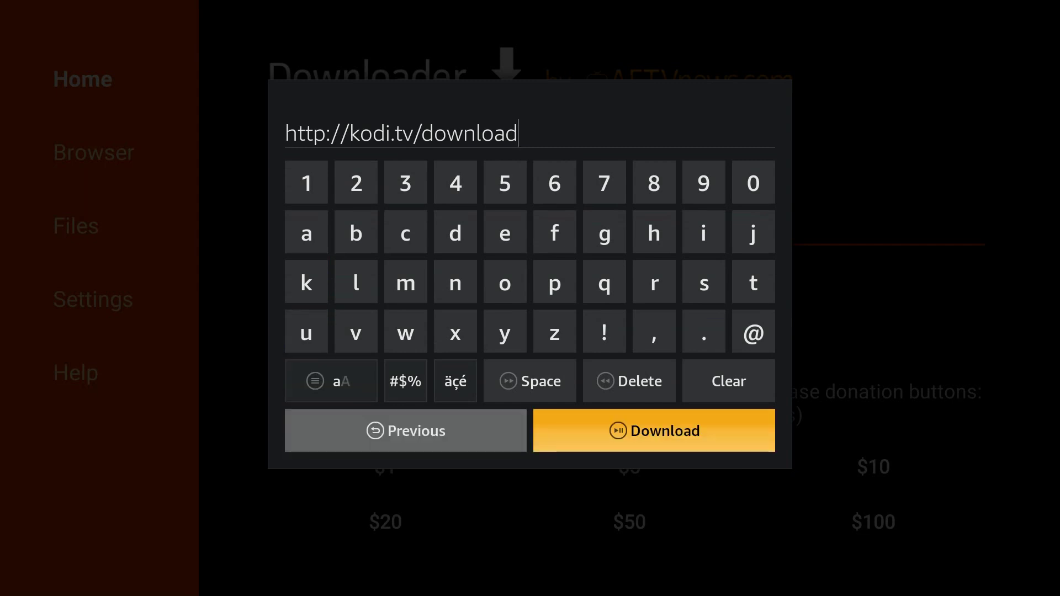
key("Return")
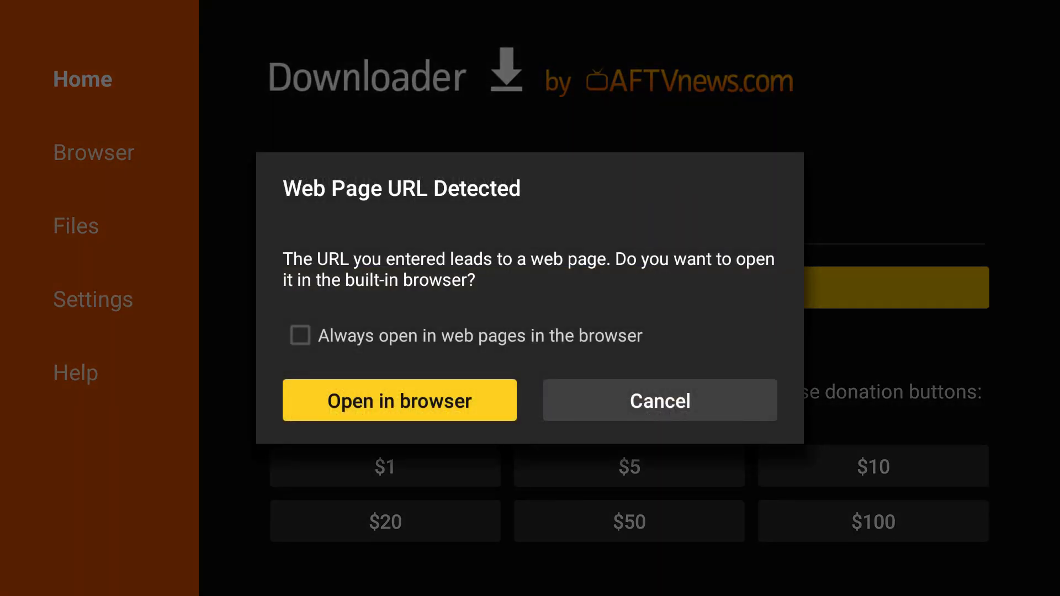
key("Return")
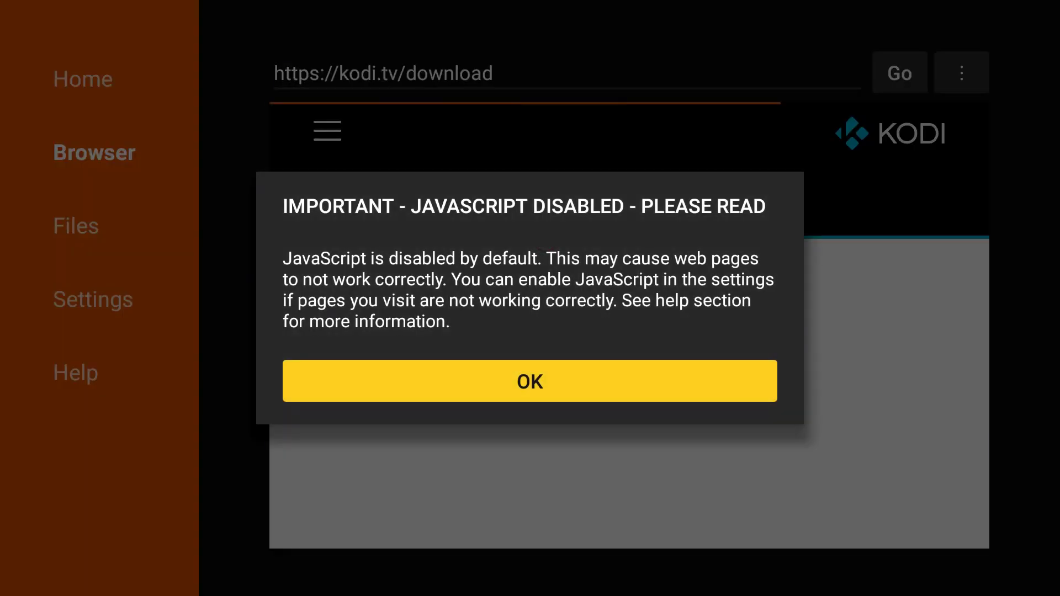
key("Return")
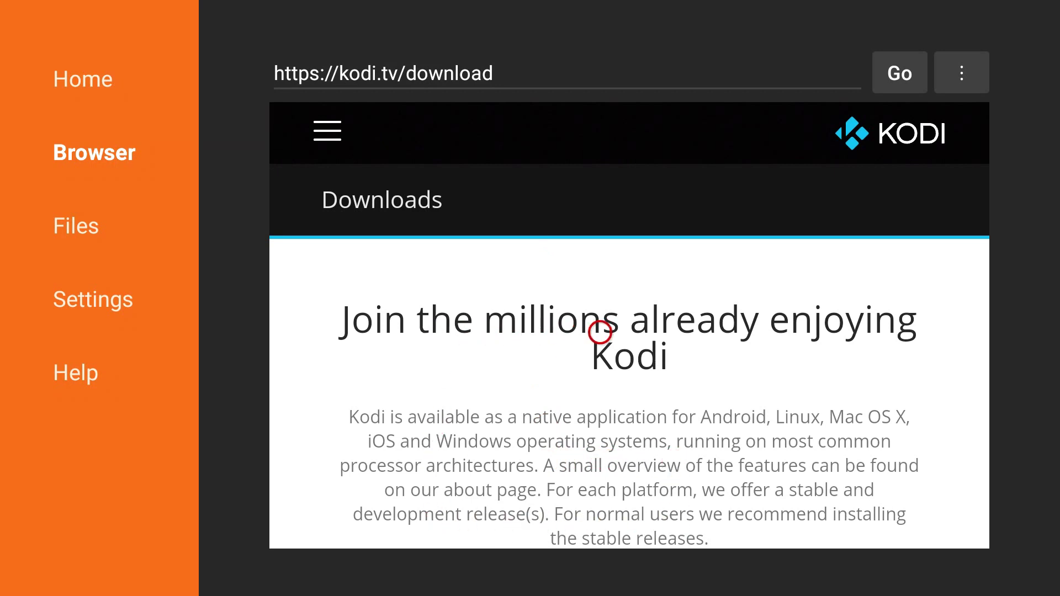
Step: Choose Android as the platform on the Kodi downloads page
scroll(656, 516, "down", 5)
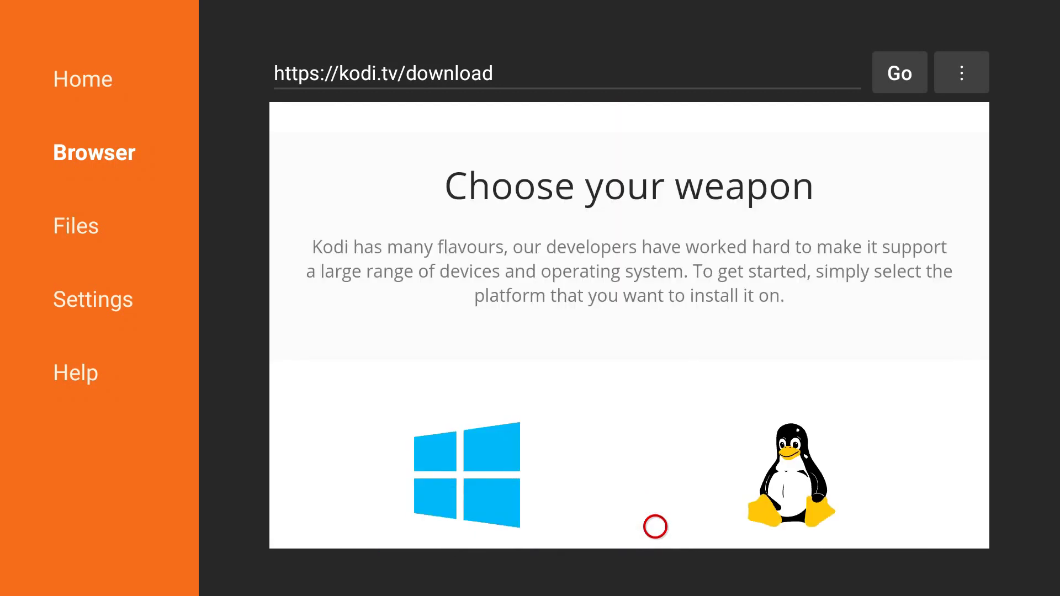
scroll(655, 526, "down", 10)
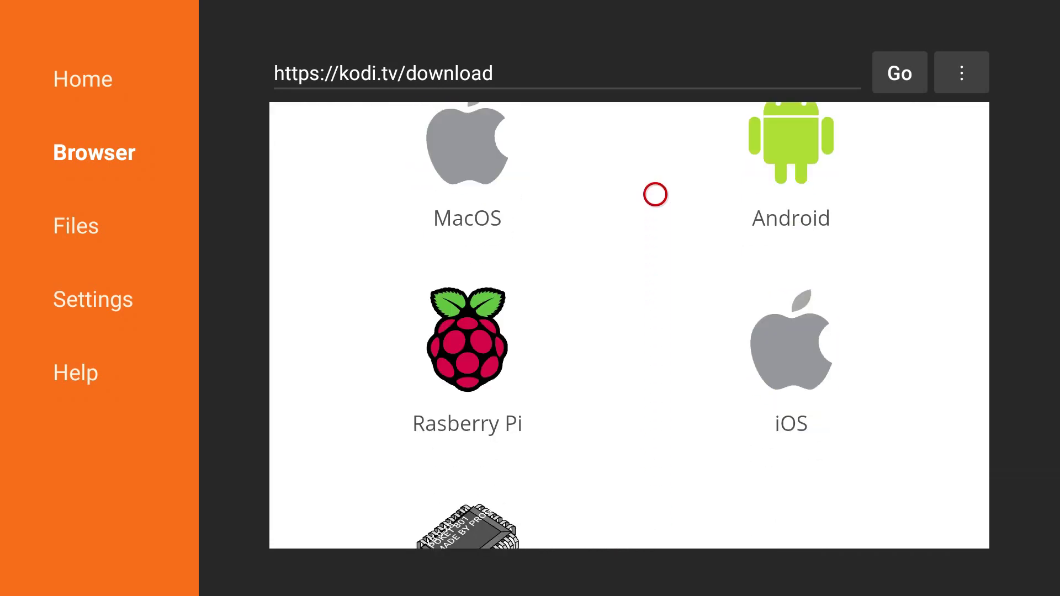
scroll(754, 138, "up", 2)
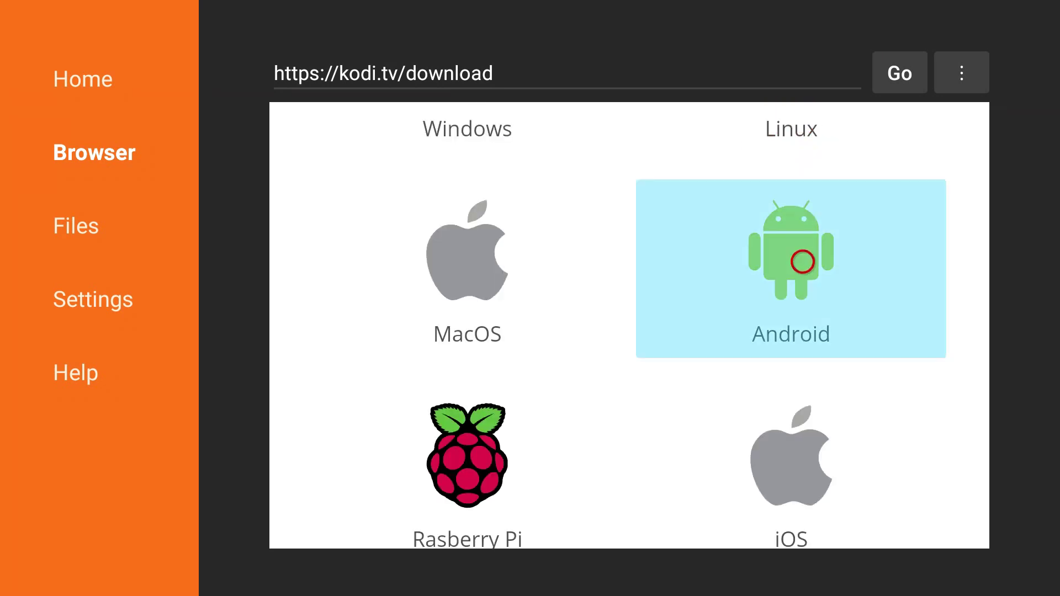
left_click(803, 261)
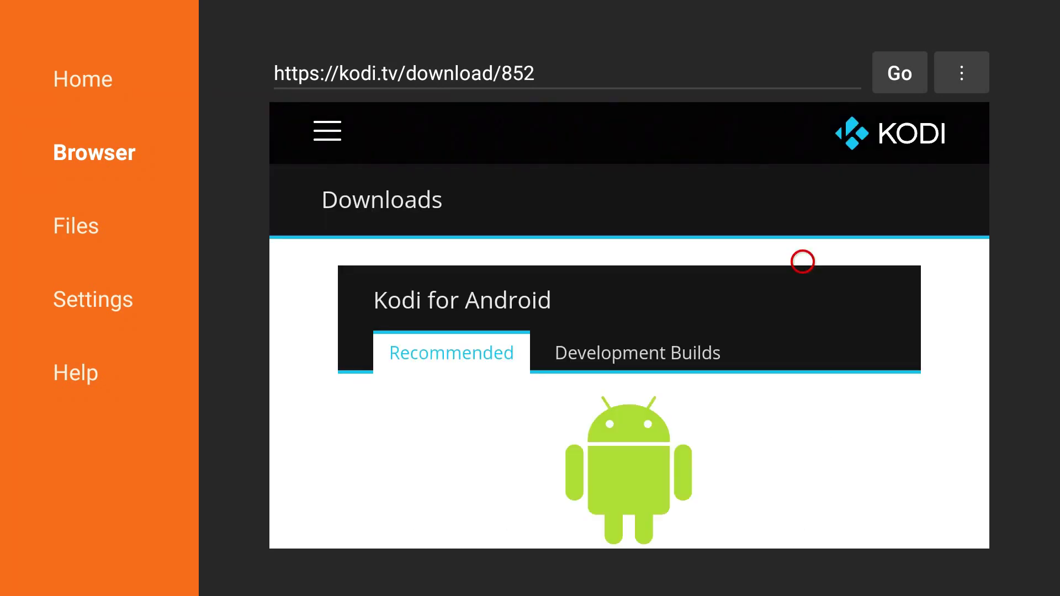
Step: Download the ARMV7A (32BIT) release of Kodi v17.1 "Krypton" from the Kodi for Android section
scroll(800, 525, "down", 15)
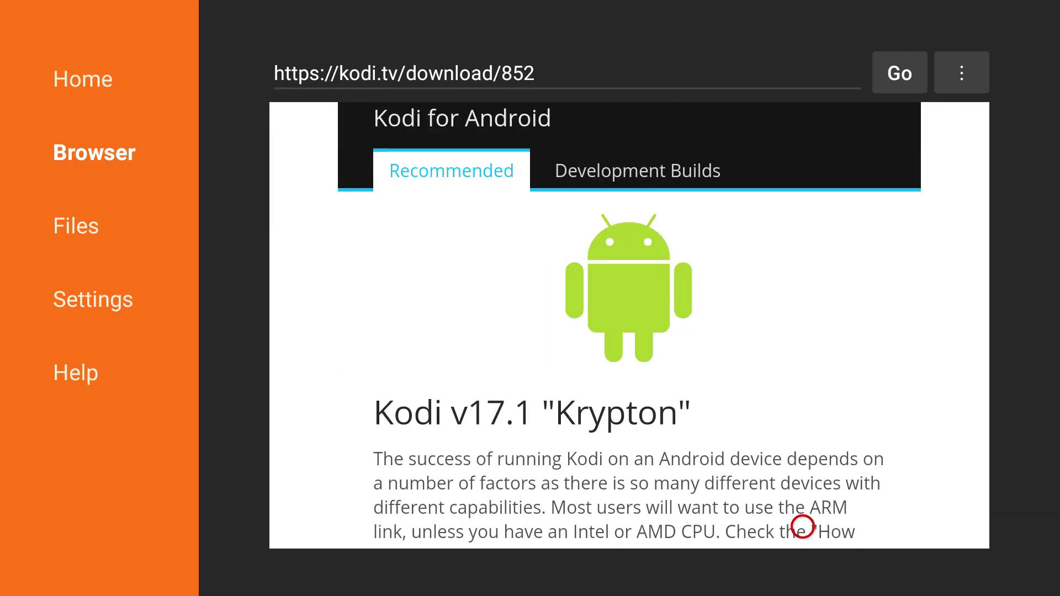
scroll(802, 154, "up", 10)
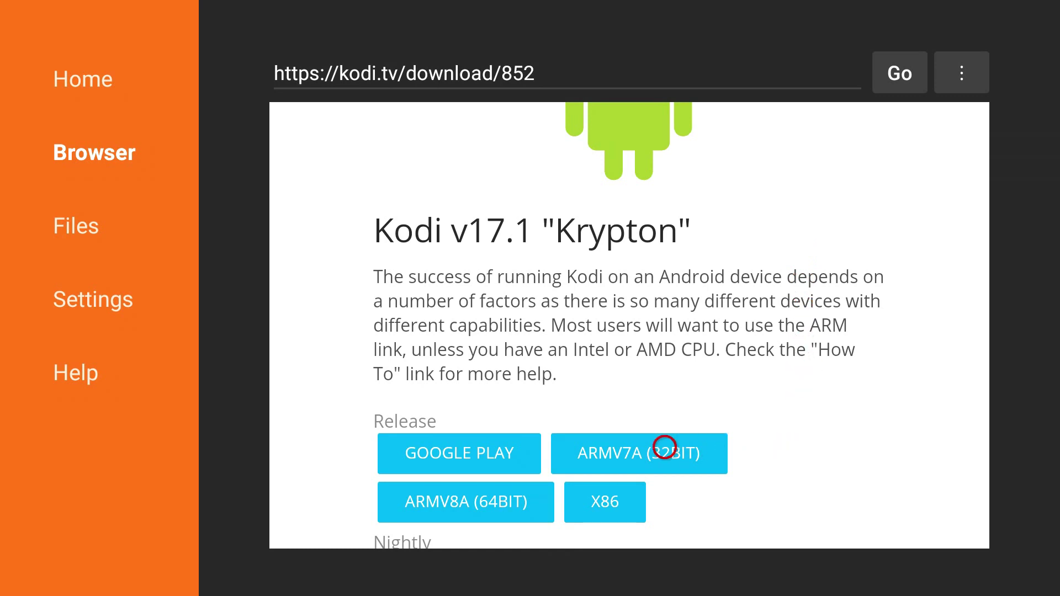
left_click(665, 448)
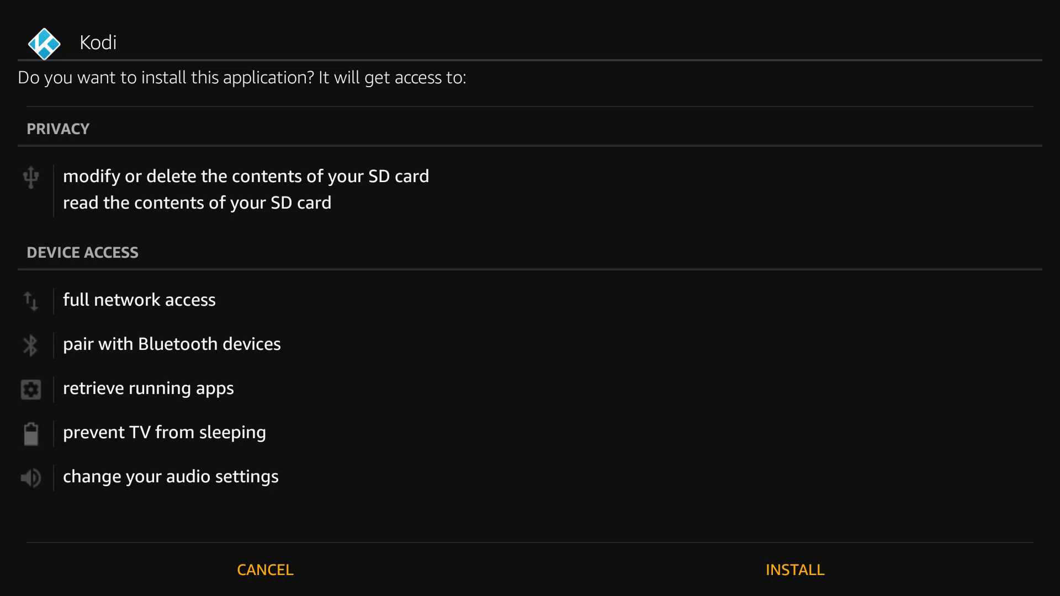
Step: Accept the requested access permissions and install the Kodi application
left_click(265, 570)
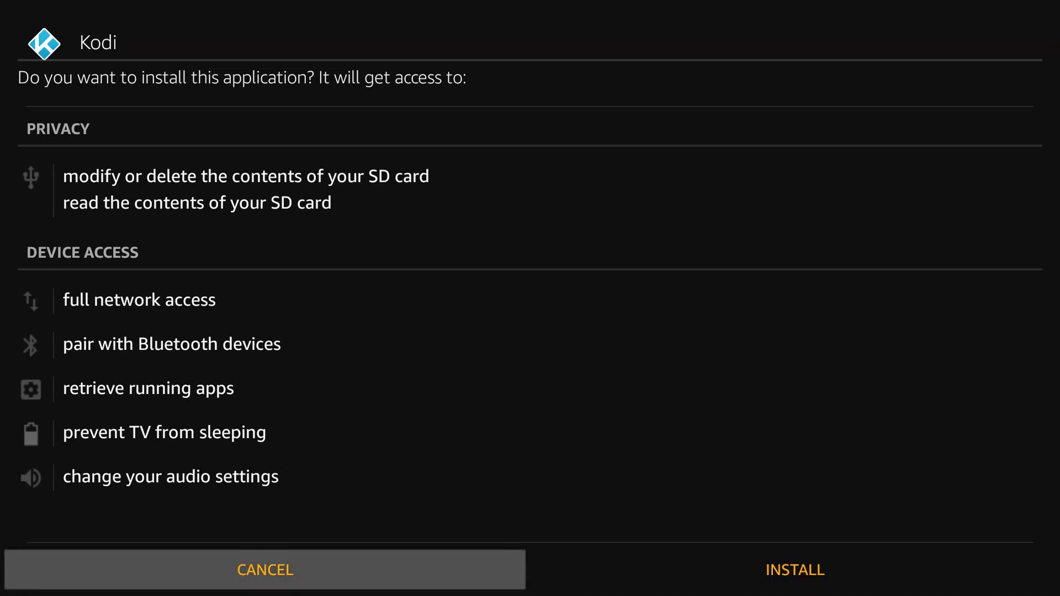
left_click(795, 570)
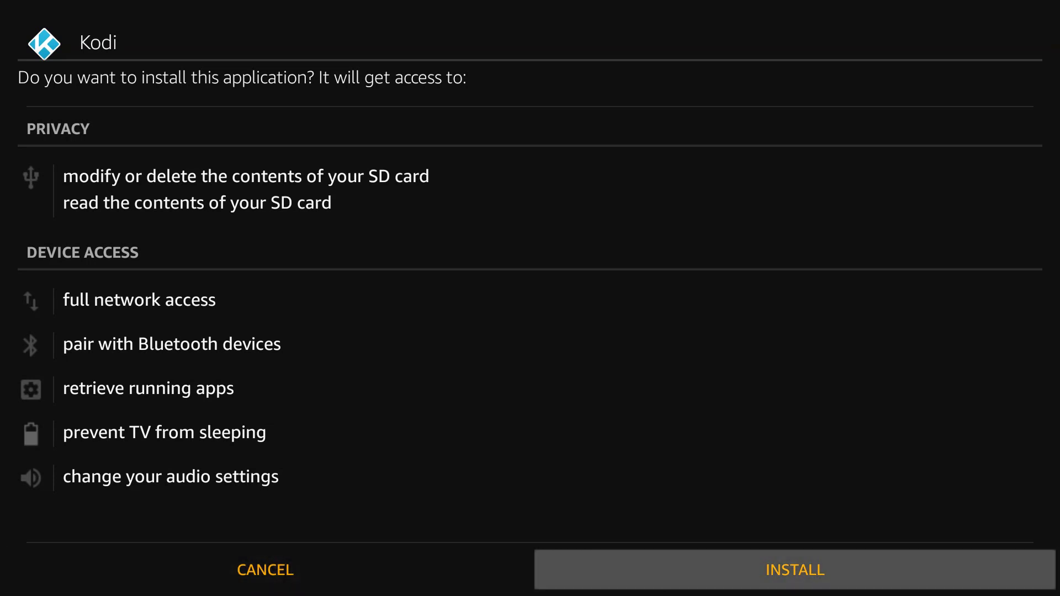
key("Return")
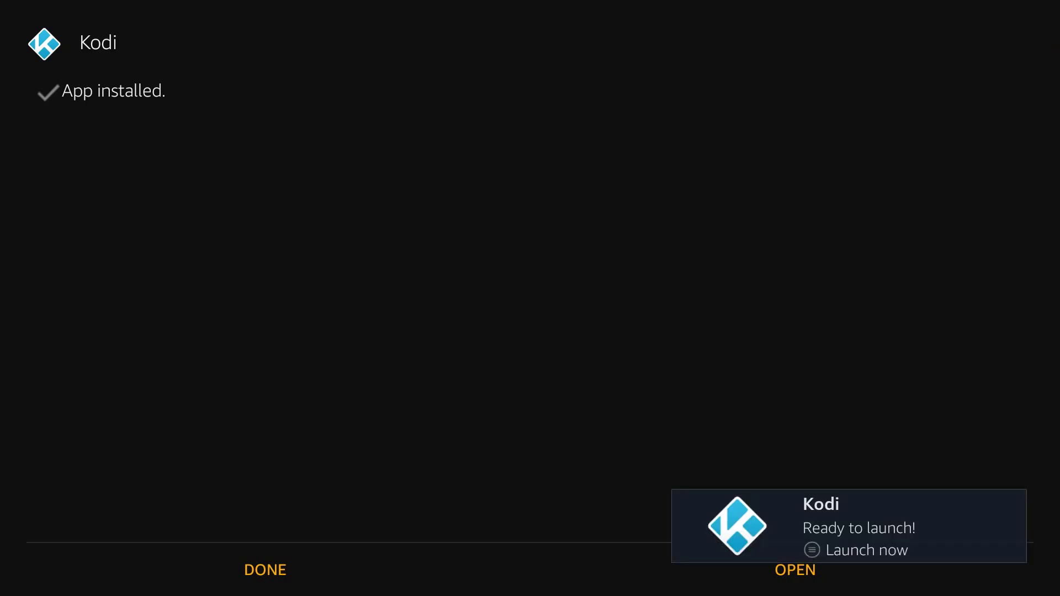
Step: Launch the freshly installed Kodi application
left_click(265, 569)
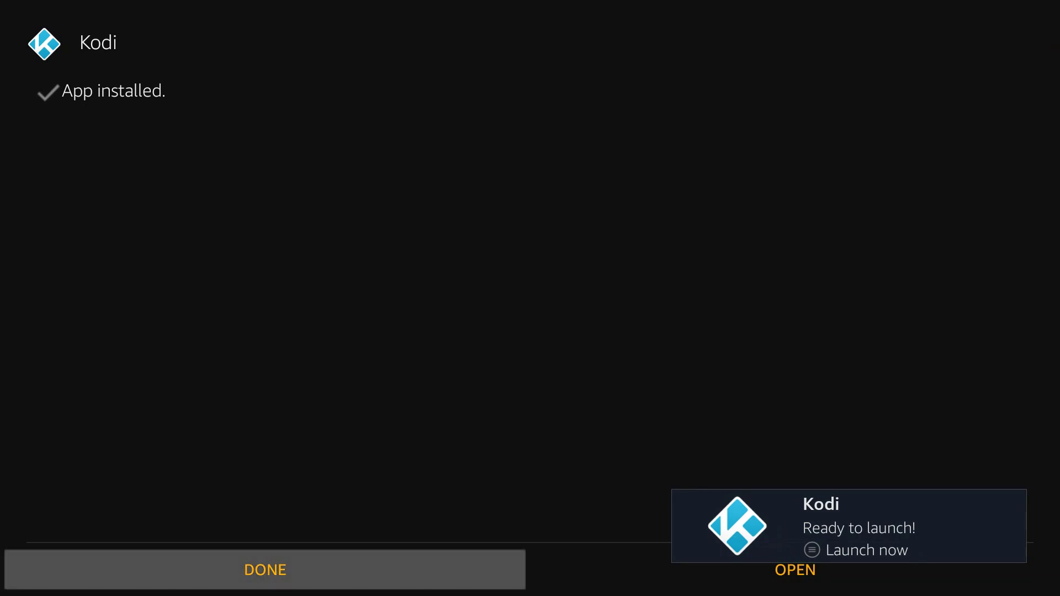
left_click(796, 569)
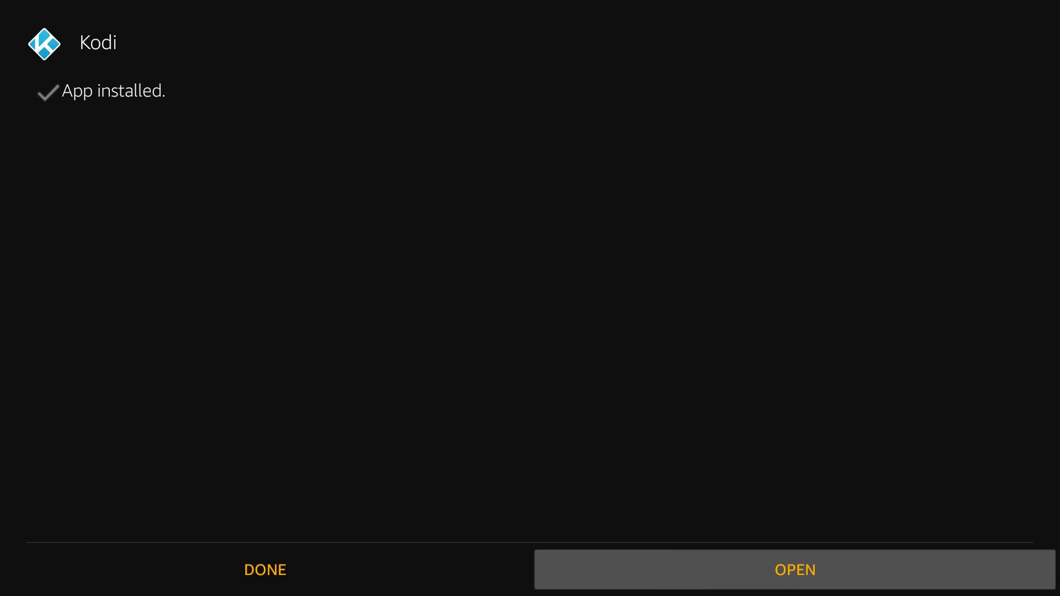
key("Return")
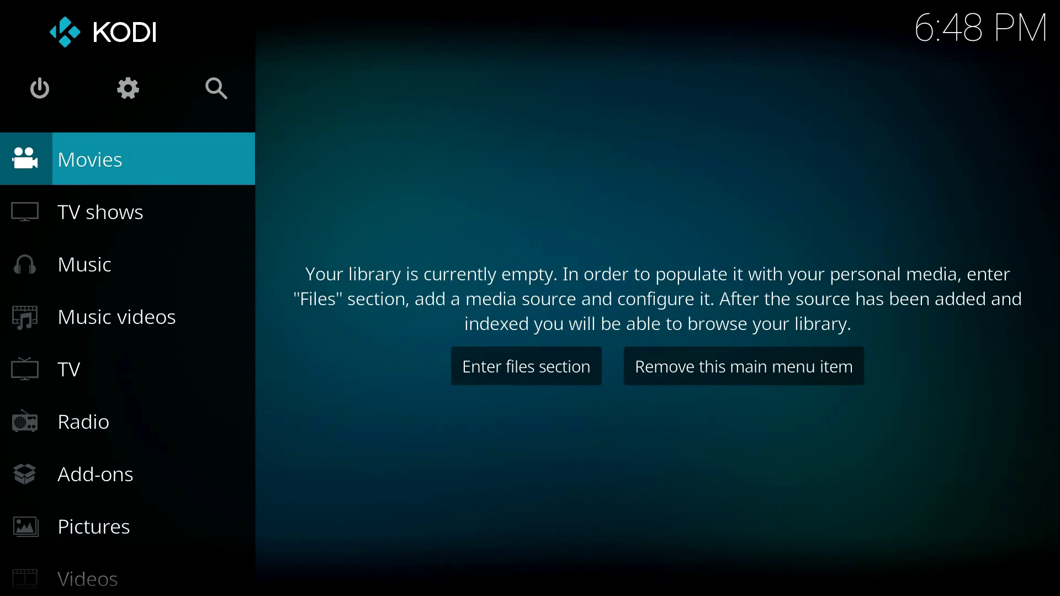
Step: Open the System settings category from Kodi's settings page
key("Up")
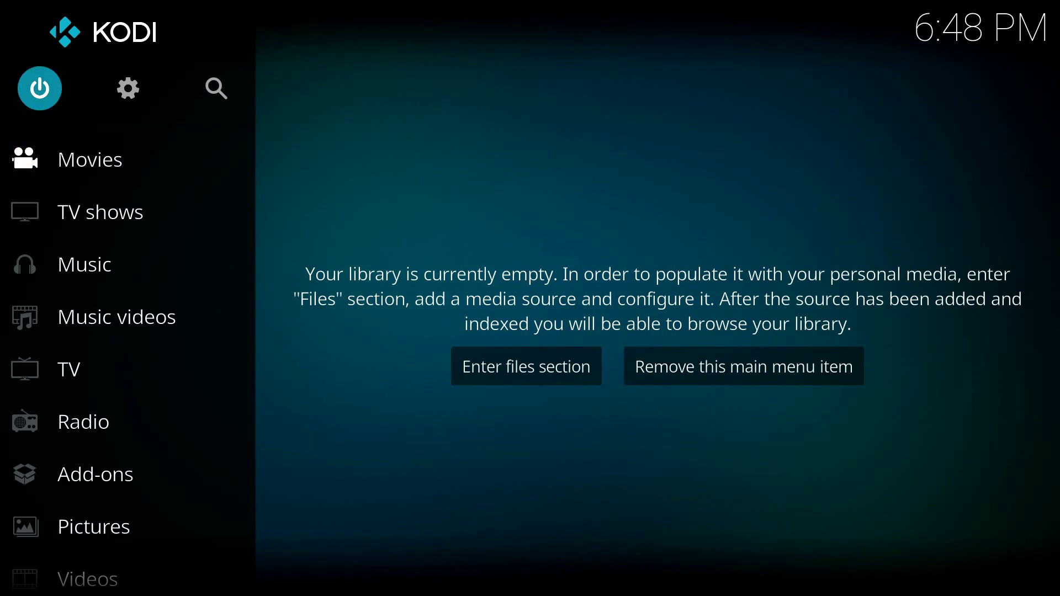
key("Down")
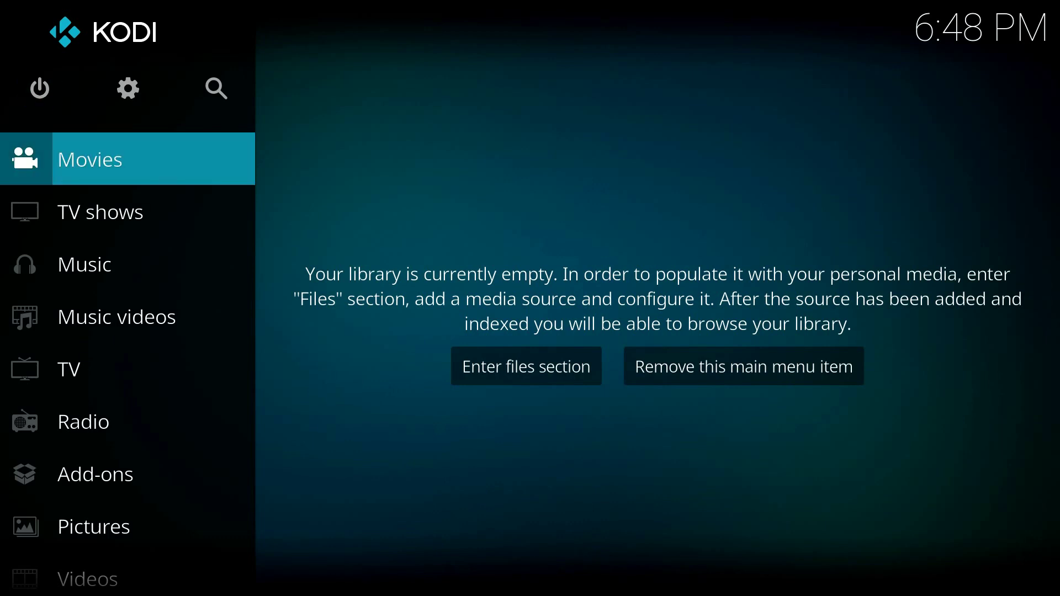
key("Up")
key("Right")
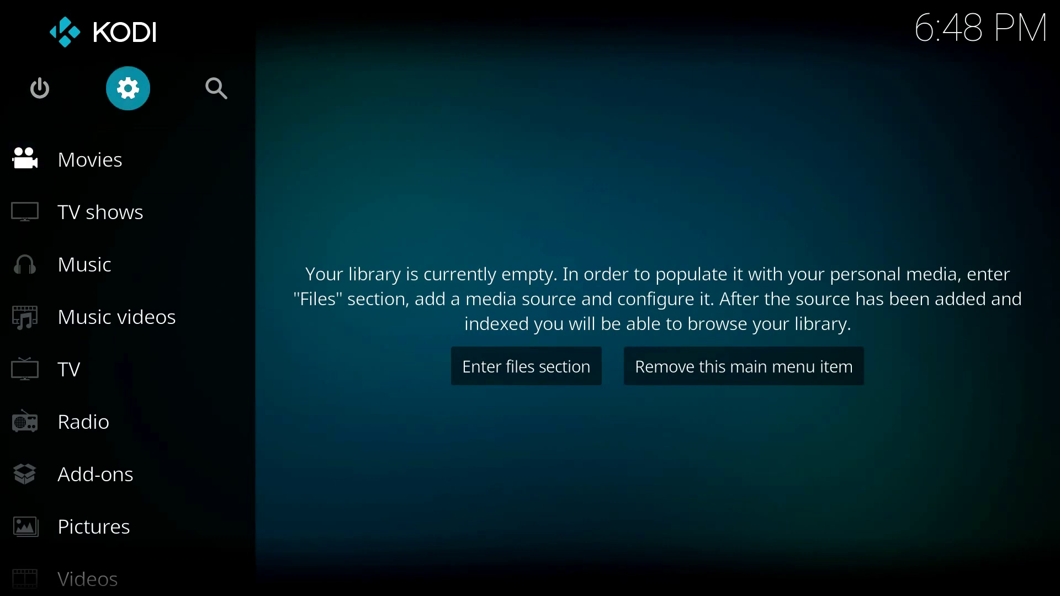
key("Return")
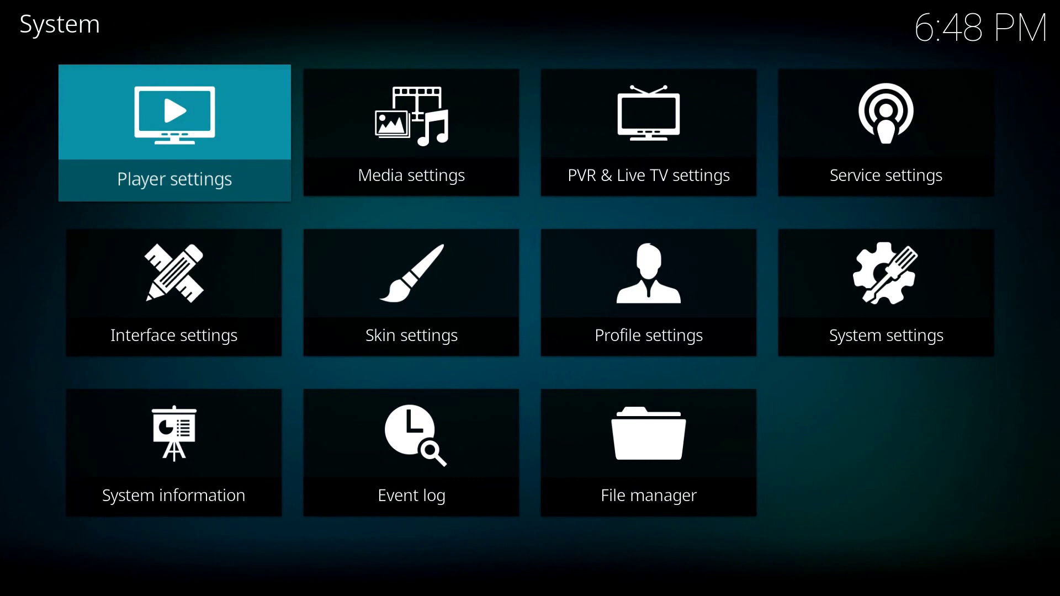
key("Down")
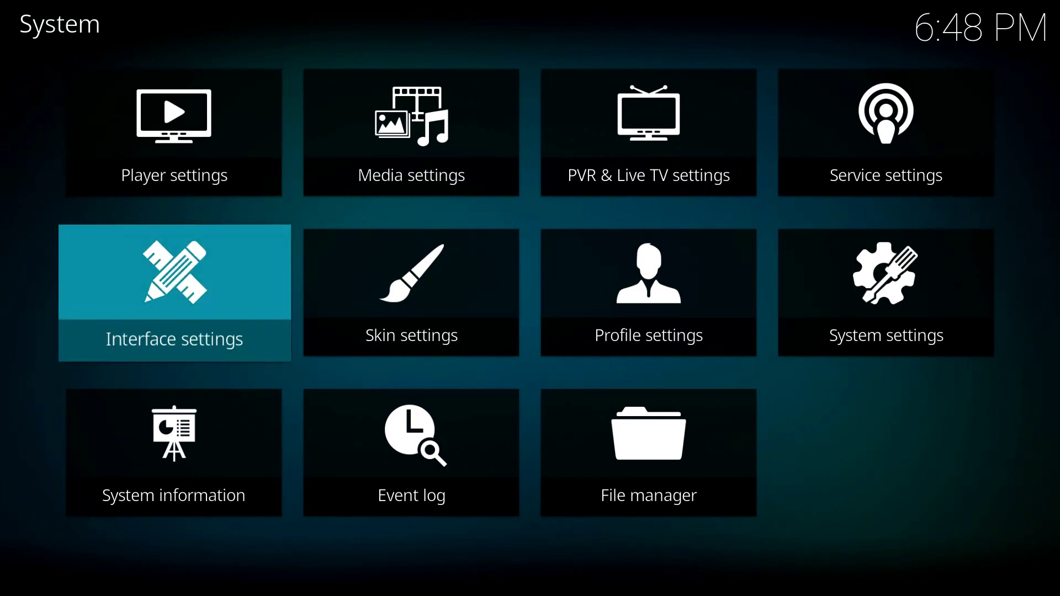
key("Right")
key("Right")
key("Right")
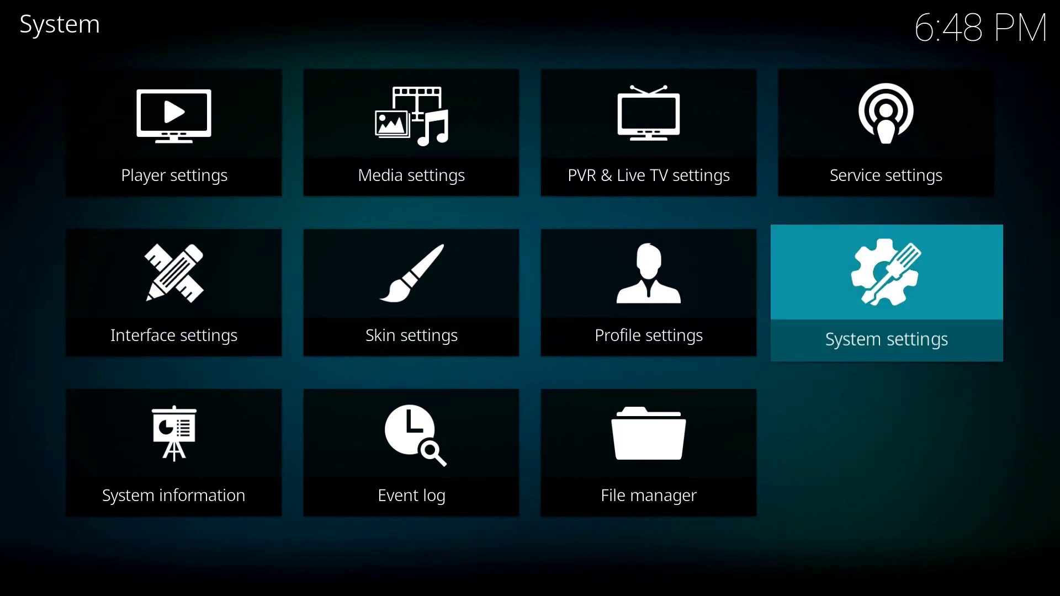
key("Return")
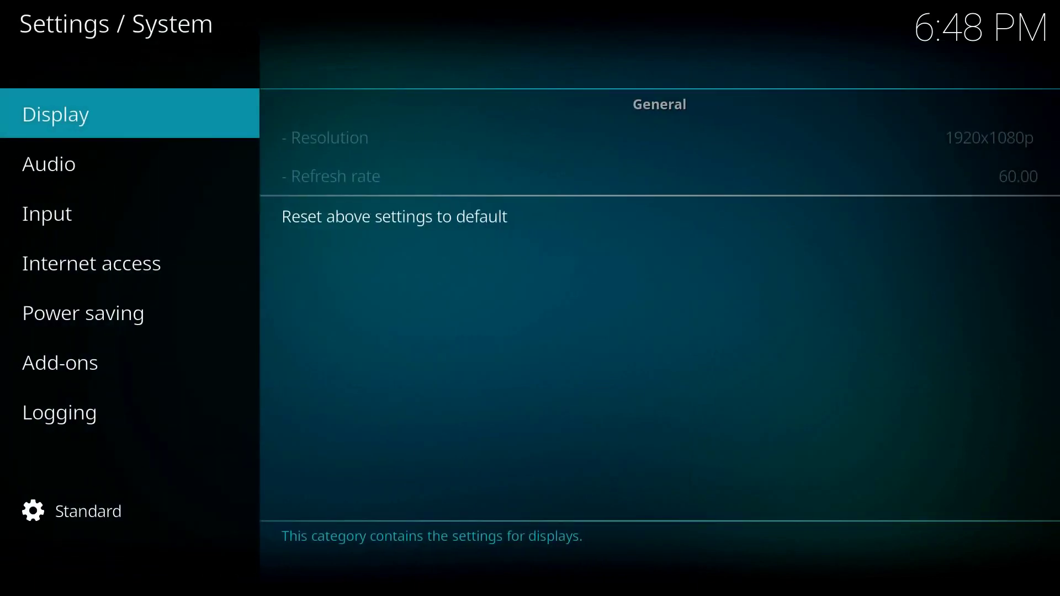
Step: Enable Unknown sources in the Add-ons settings and accept the warning about add-on access to personal data
key("Down")
key("Down")
key("Down")
key("Down")
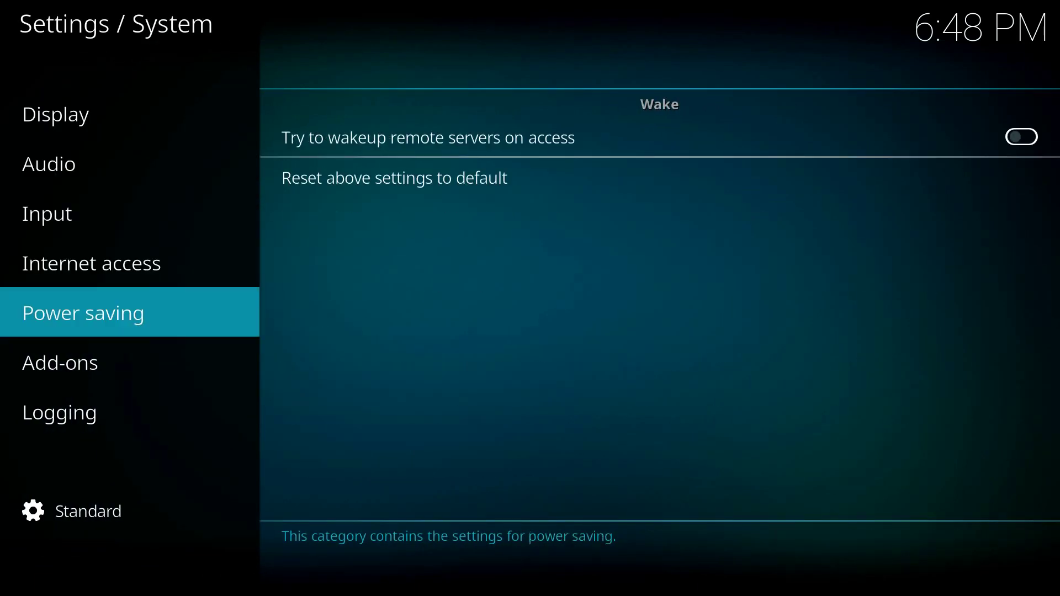
key("Down")
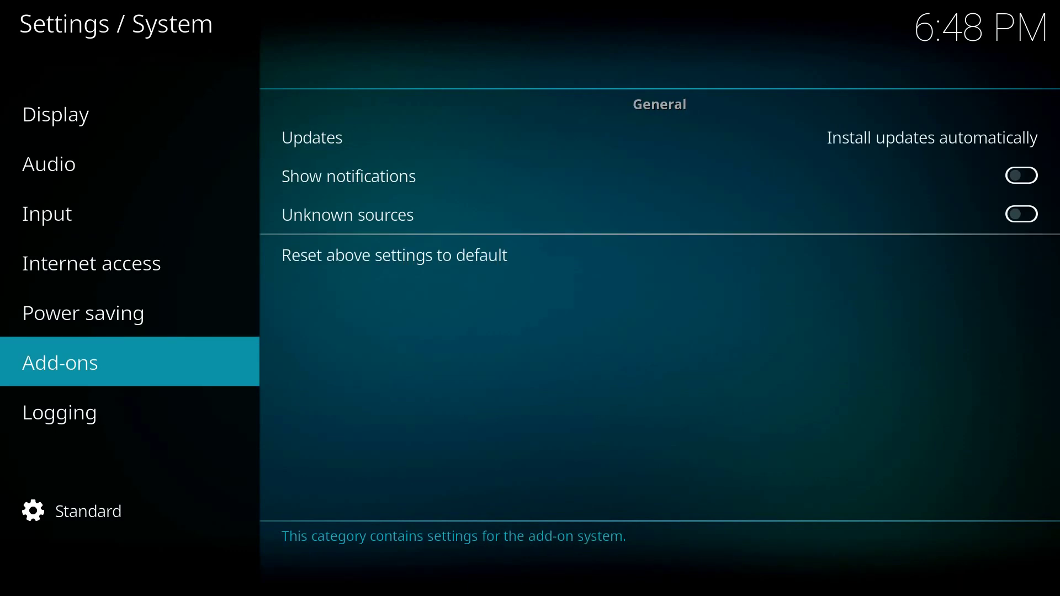
key("Right")
key("Down")
key("Down")
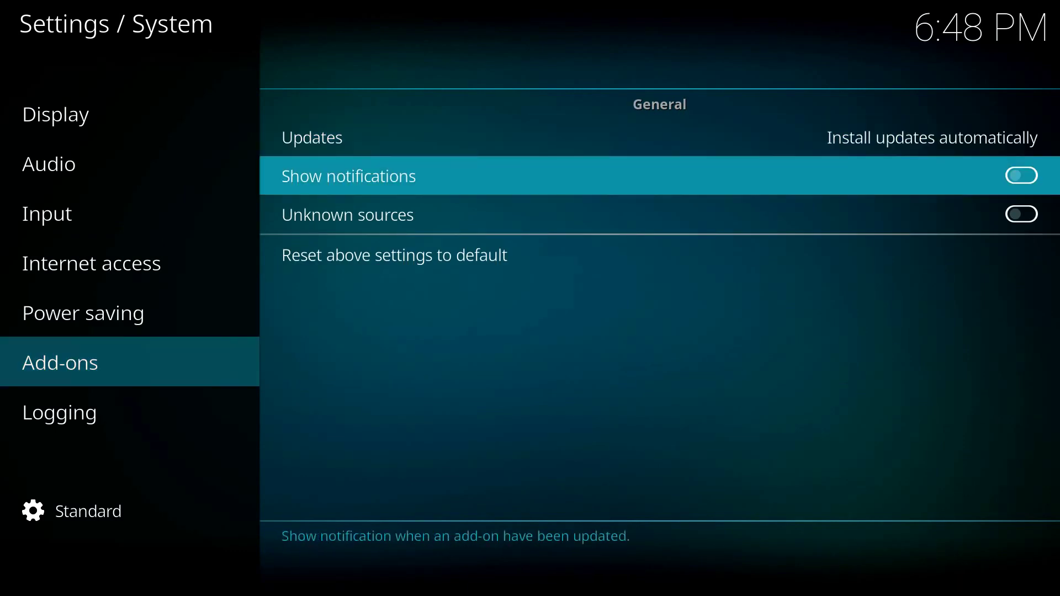
key("Return")
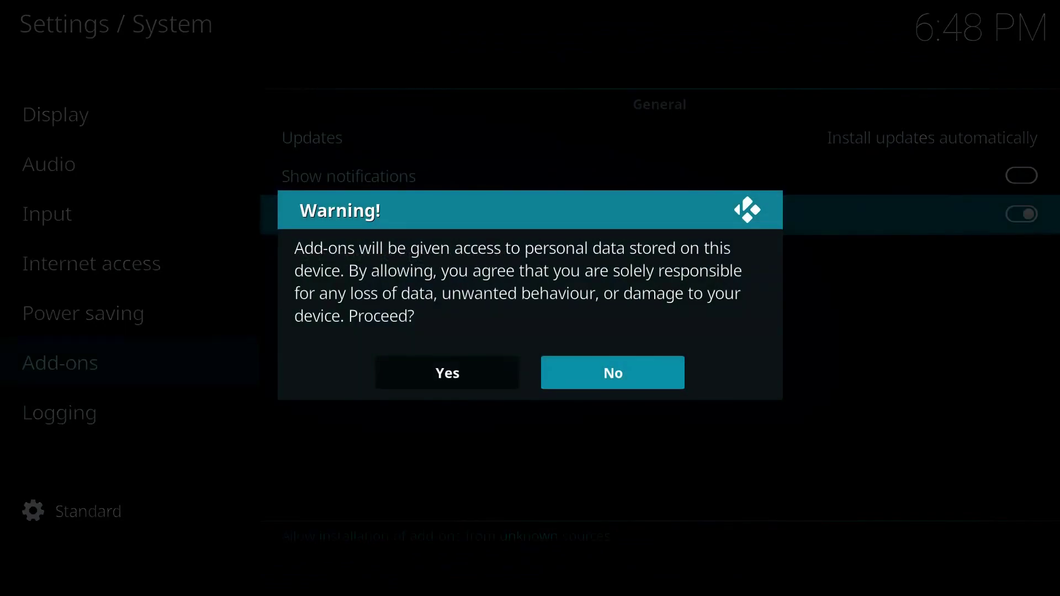
key("Left")
key("Return")
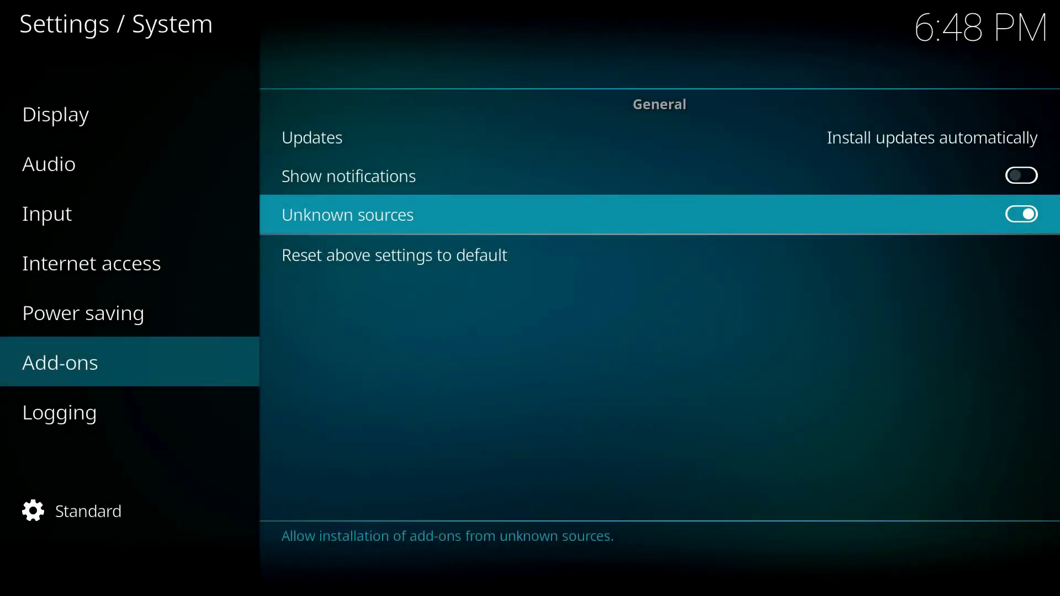
Step: Leave the System settings and start adding a new file source in the File manager
key("Escape")
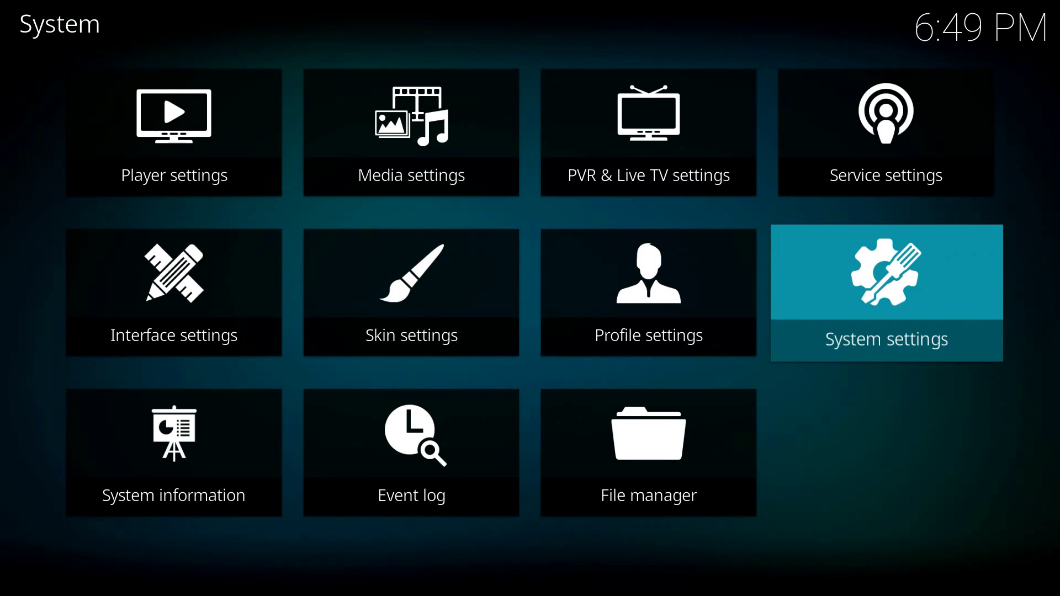
key("Left")
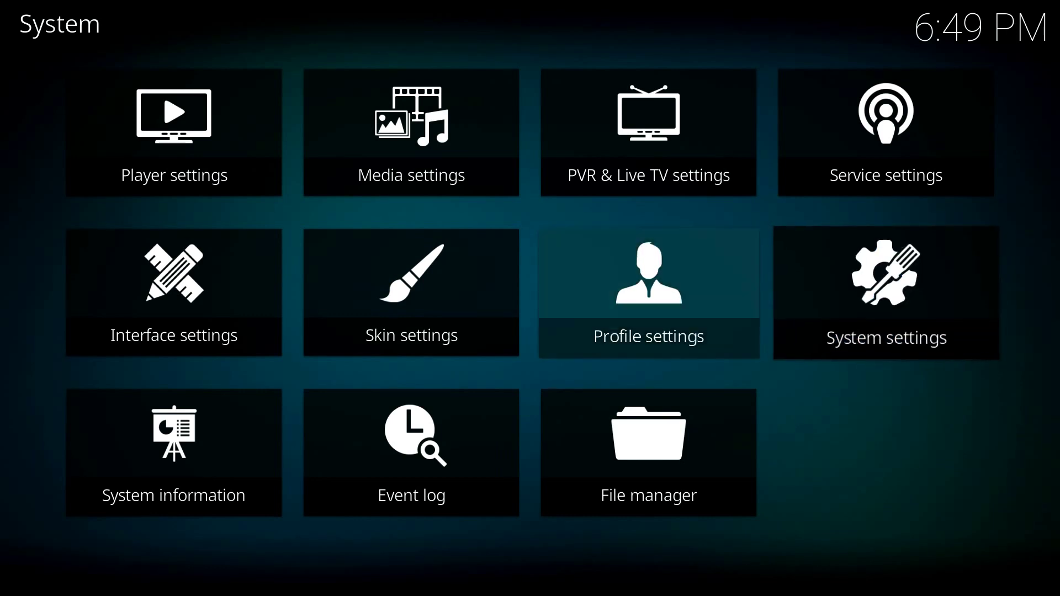
key("Down")
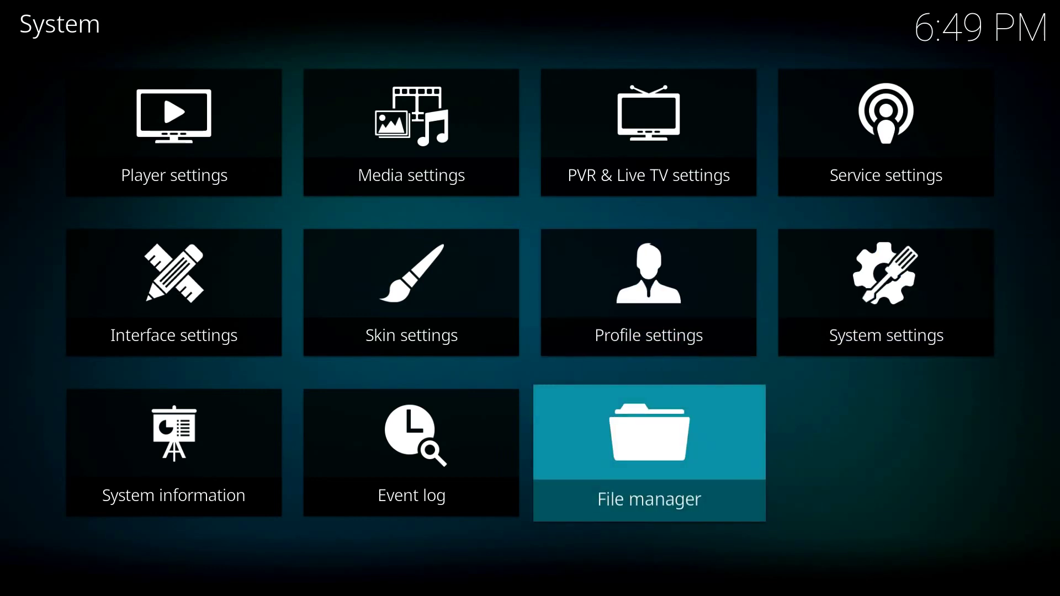
key("Return")
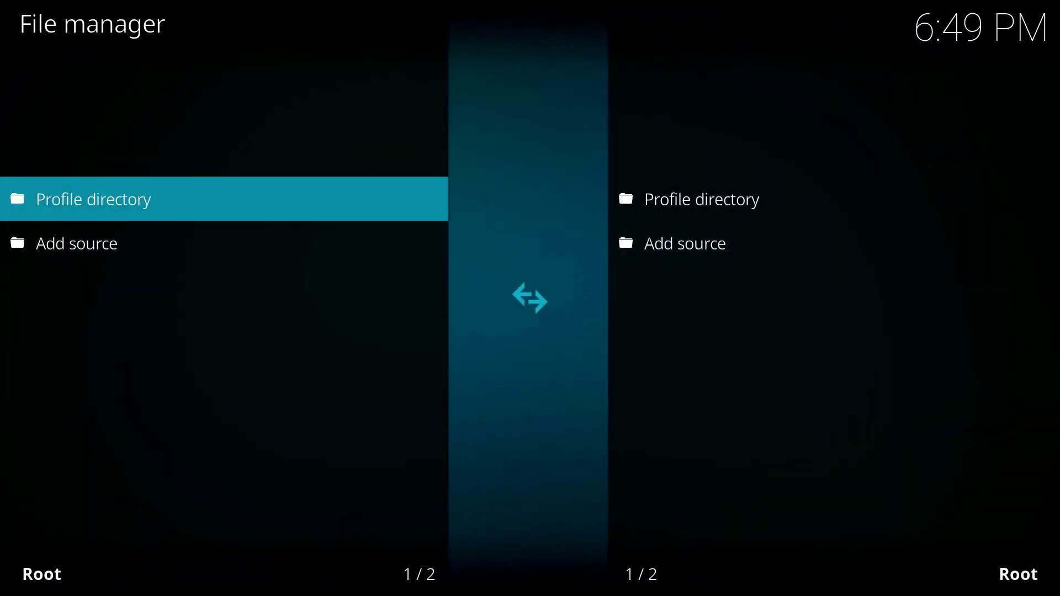
key("Down")
key("Return")
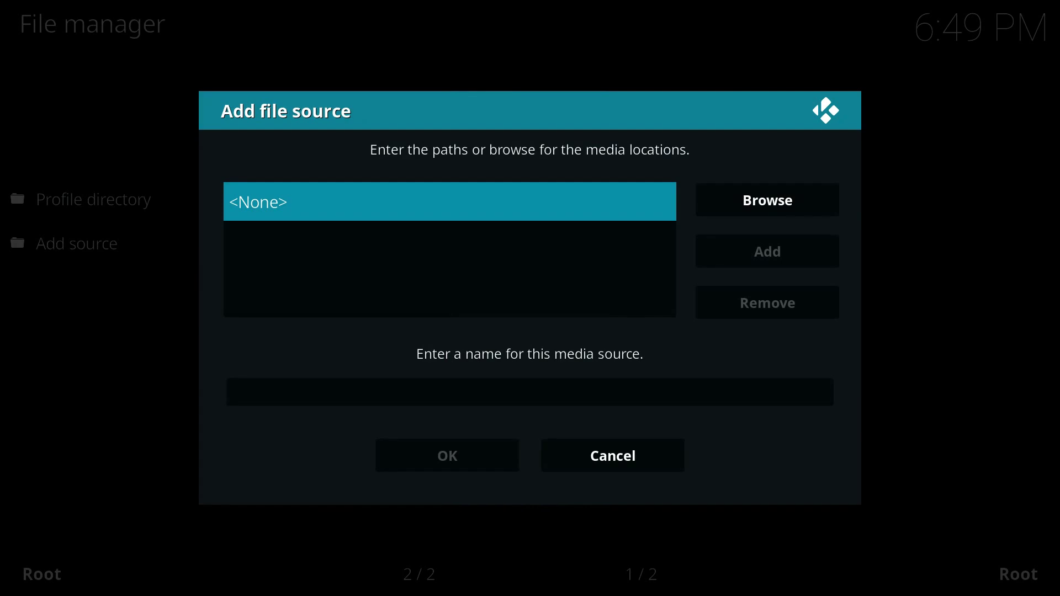
key("Return")
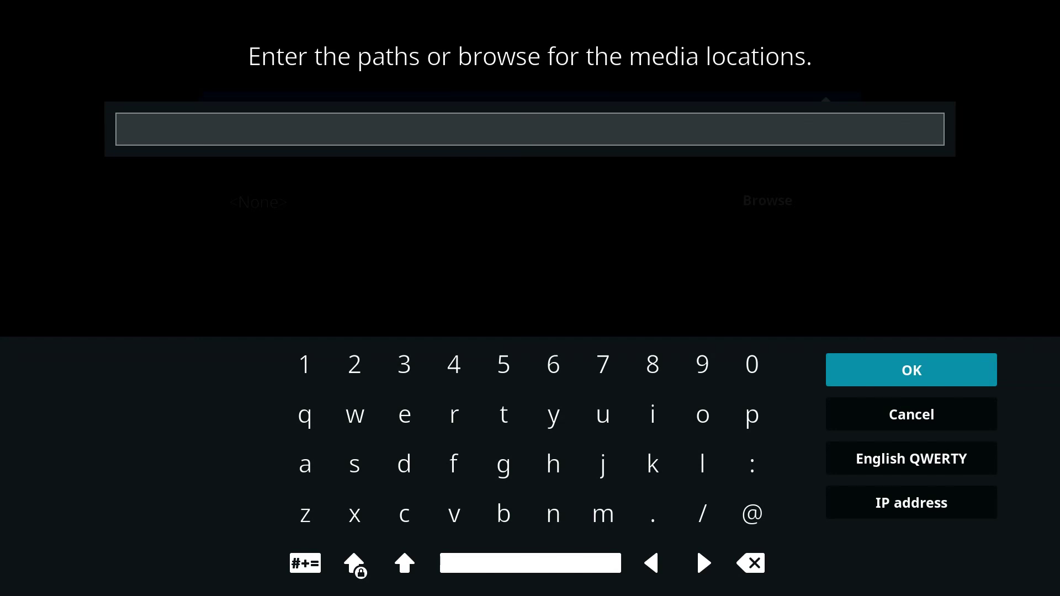
type("http://repo")
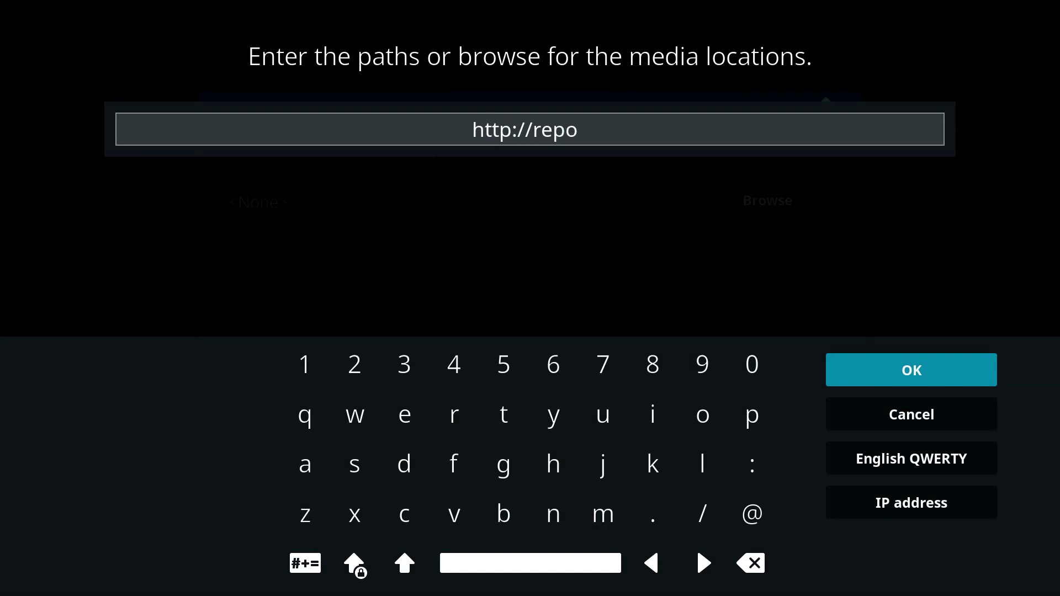
type(".")
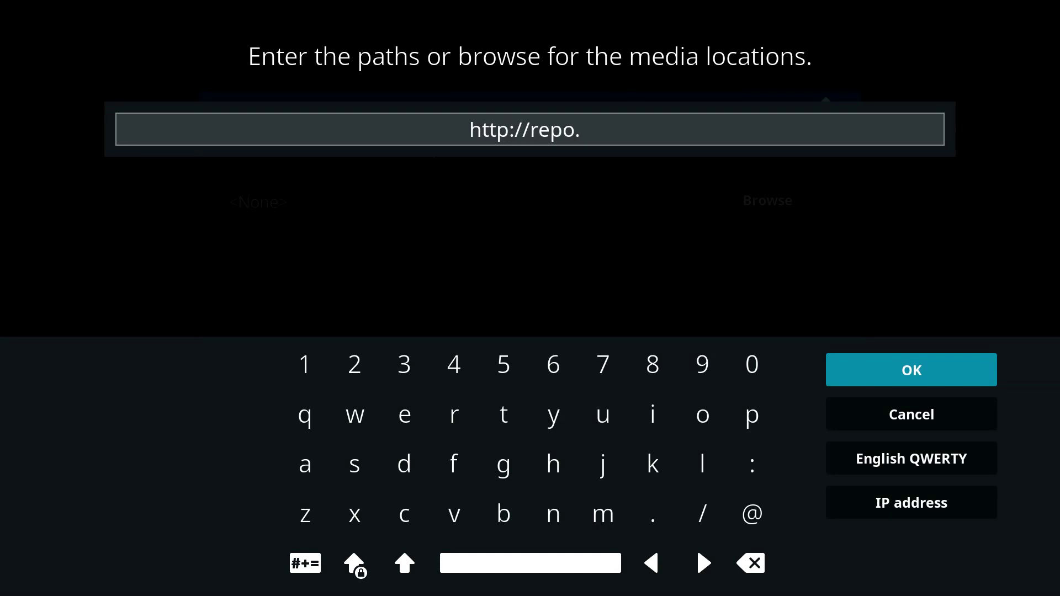
type("stvmc")
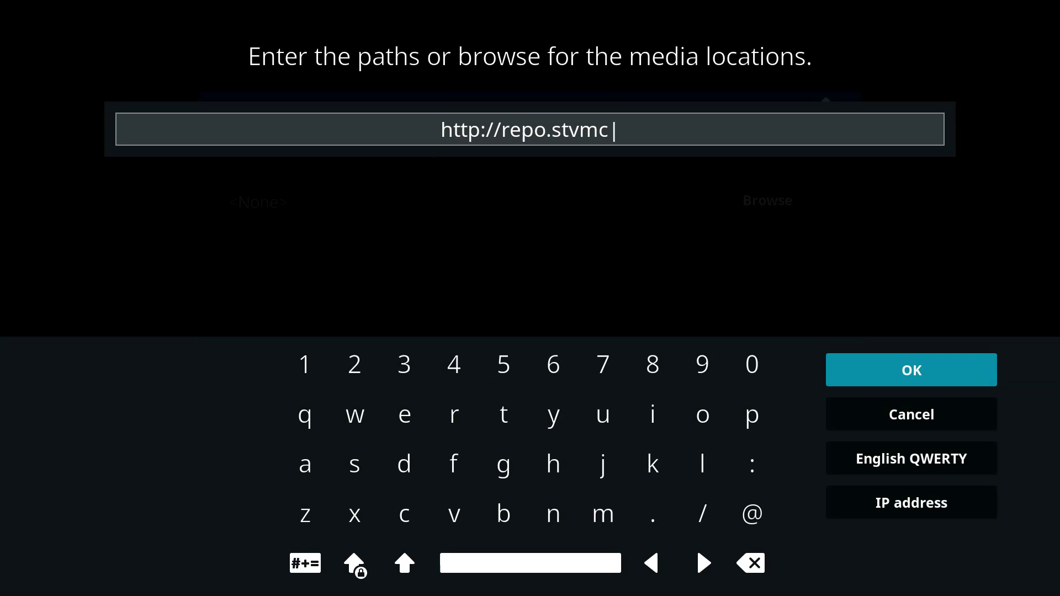
type("/")
key("BackSpace")
type(".n")
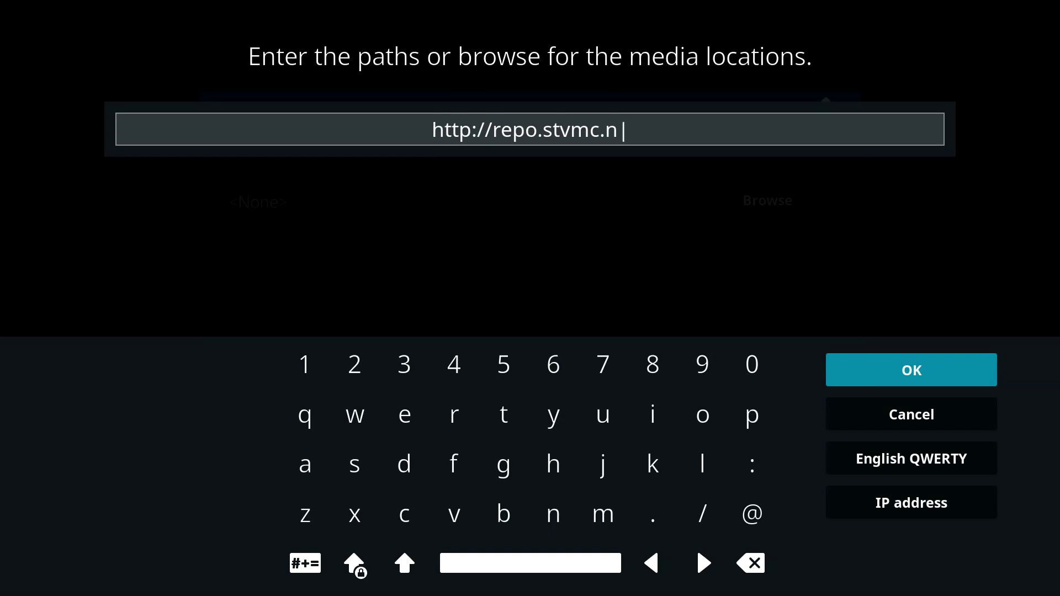
type("et")
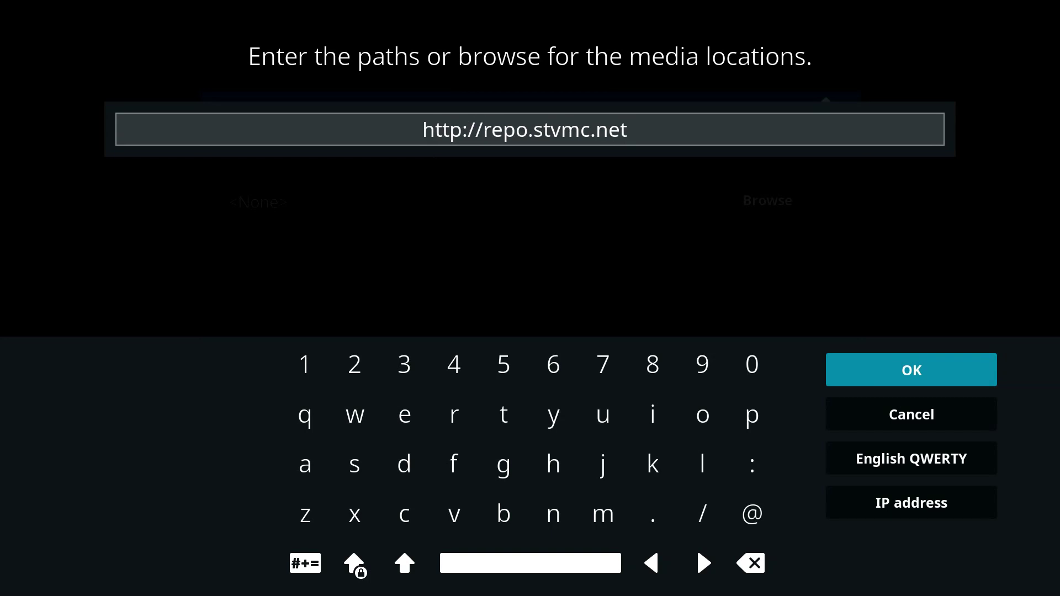
type("/")
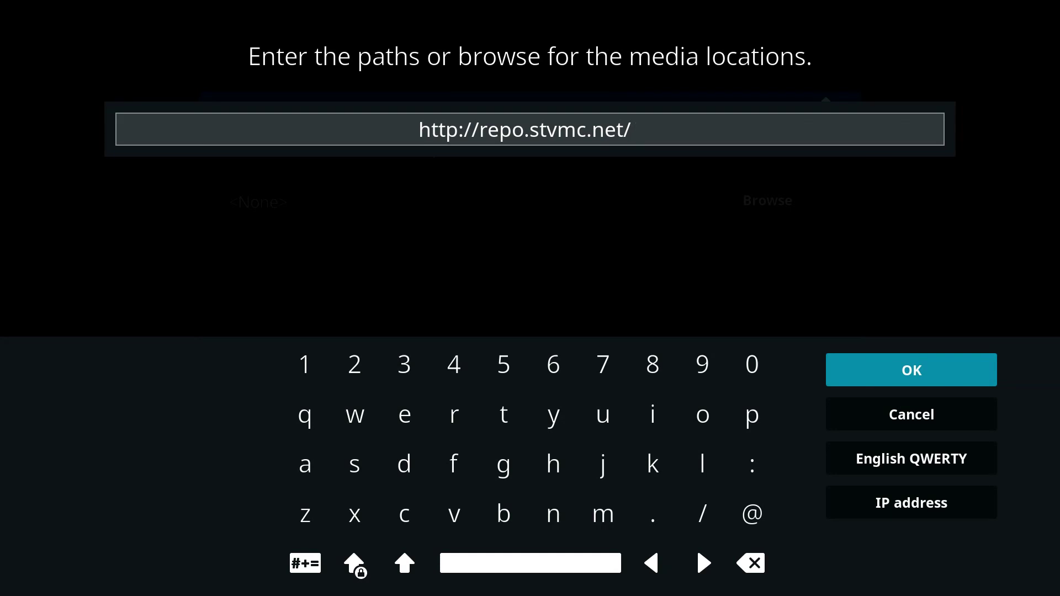
key("Return")
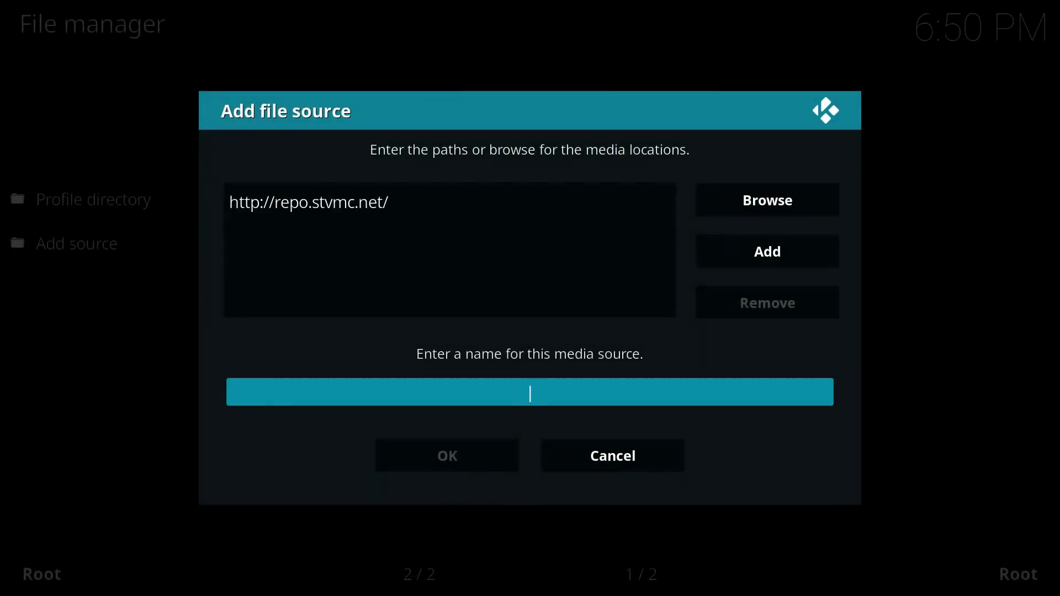
Step: Start the media source's name with a period
key("Return")
key("Right")
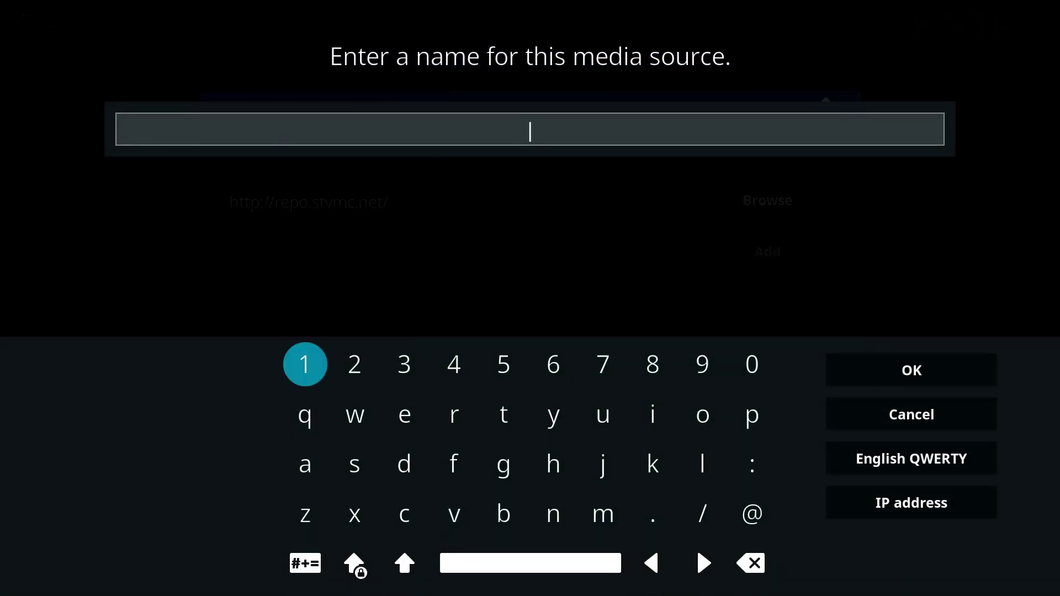
key("Down")
key("Down")
key("Right")
key("Right")
key("Right")
key("Right")
key("Right")
key("Right")
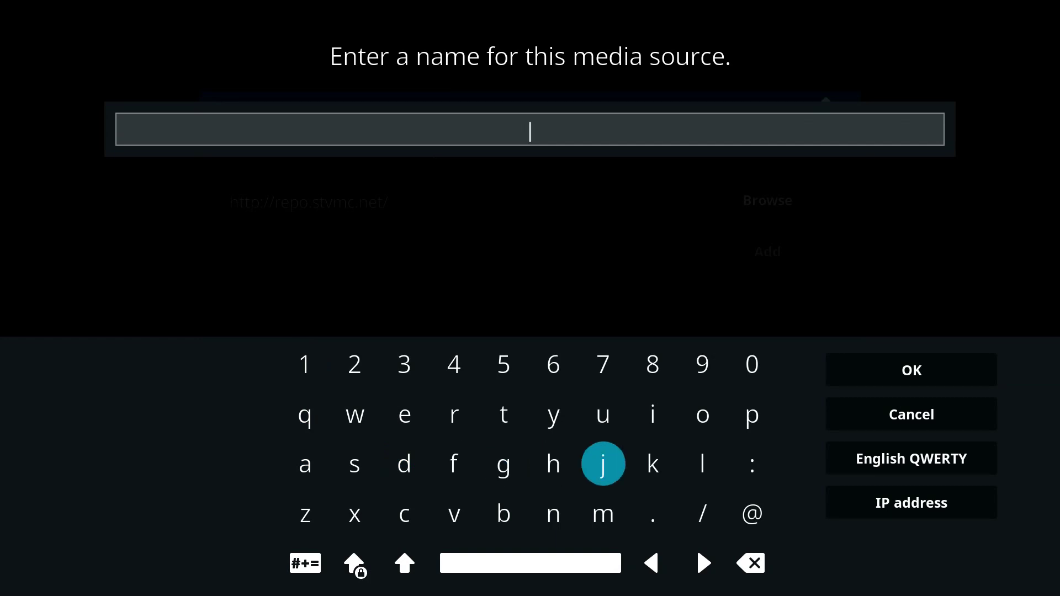
key("Right")
key("Down")
key("Return")
Step: Complete the media source's name as .spinztv and save the new file source
key("Up")
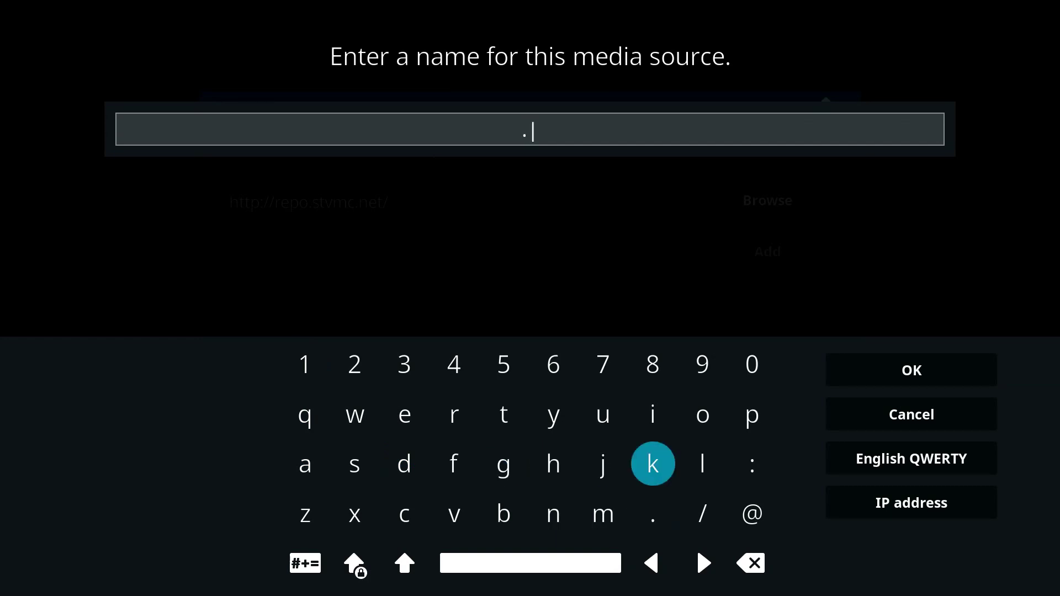
key("Up")
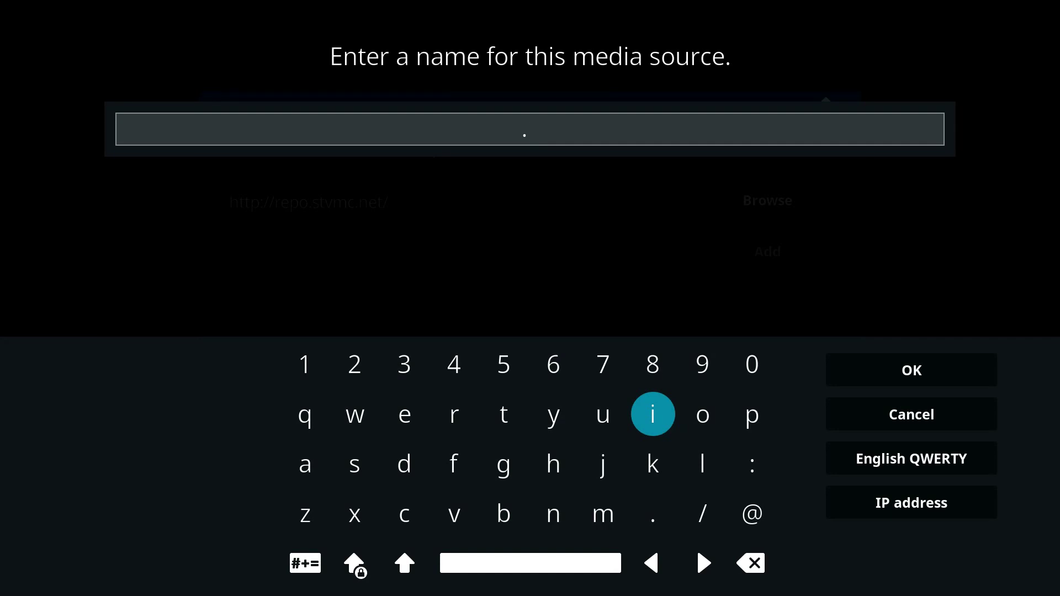
type("spinztv")
key("Right")
key("Right")
key("Right")
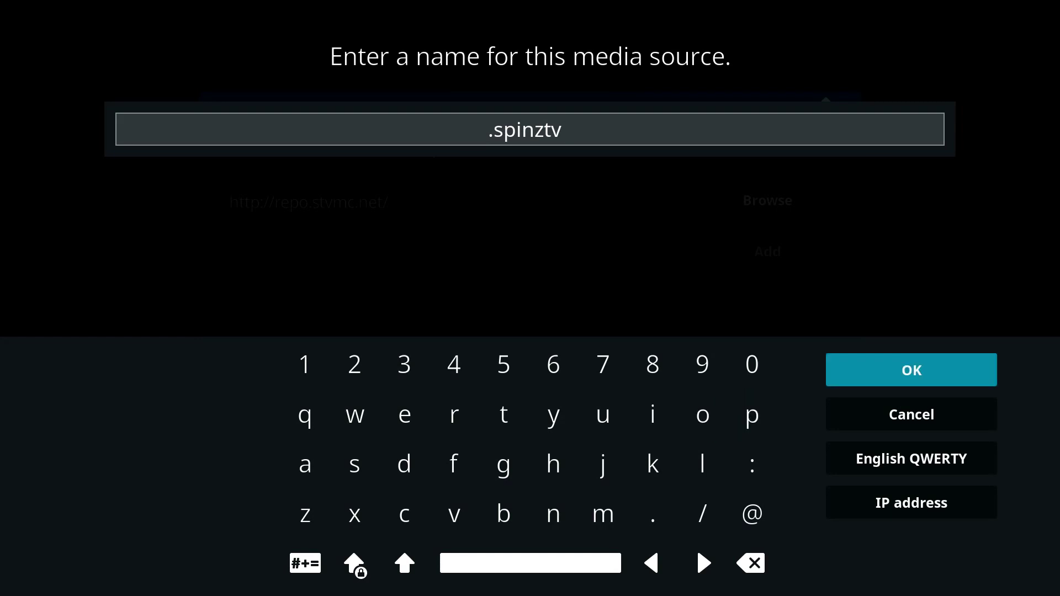
key("Return")
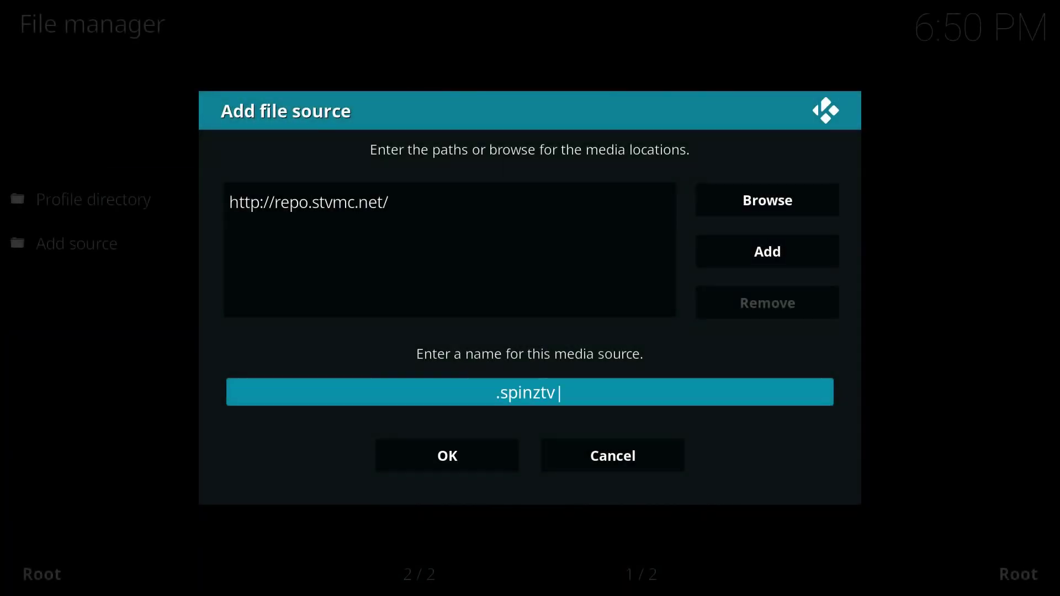
key("Down")
key("Return")
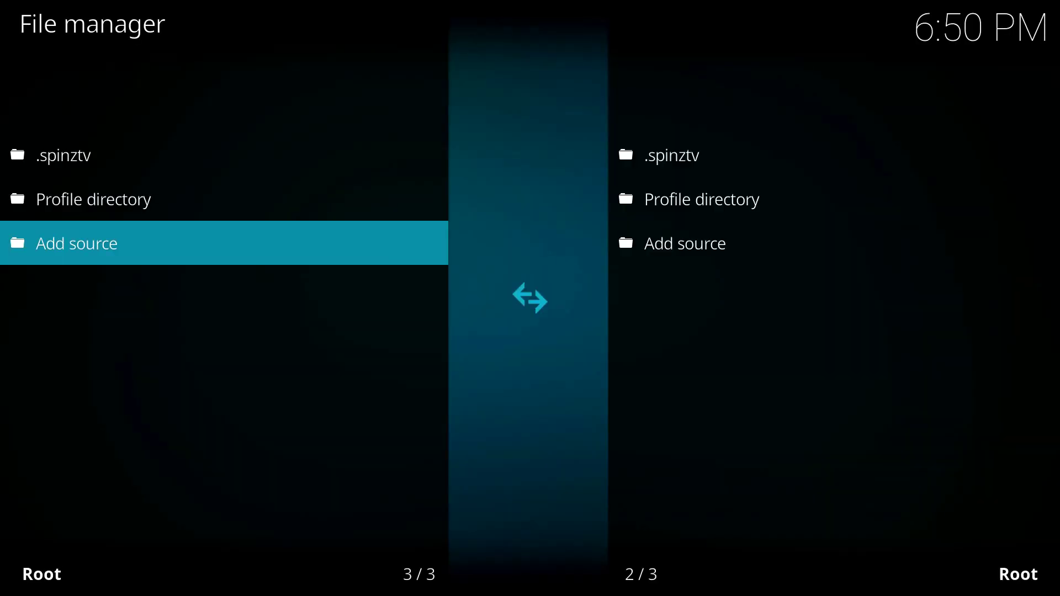
Step: Leave the File manager and the System page and open the Add-ons section from the home screen
key("Up")
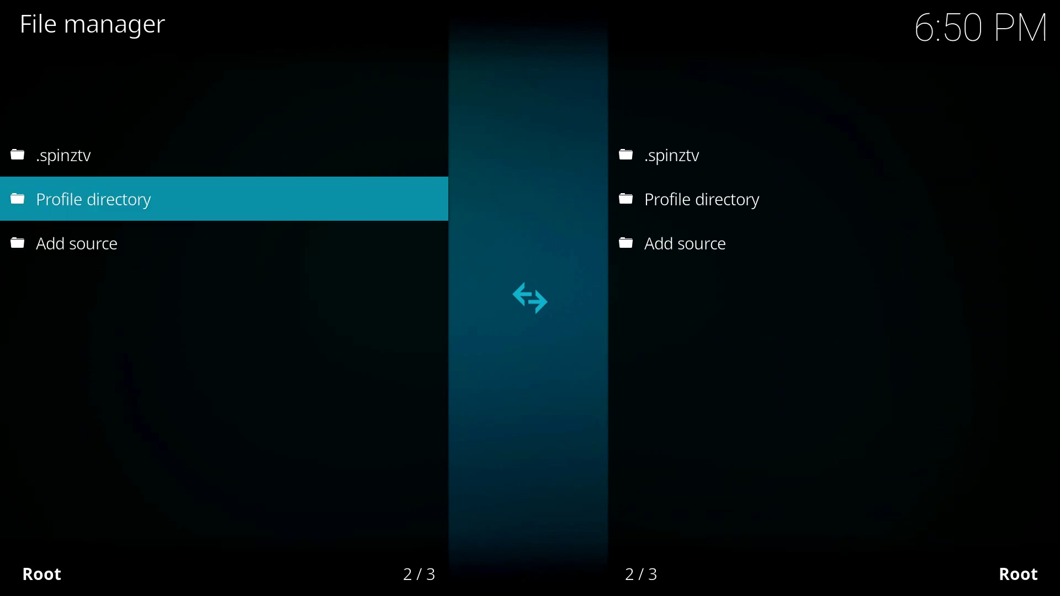
key("Up")
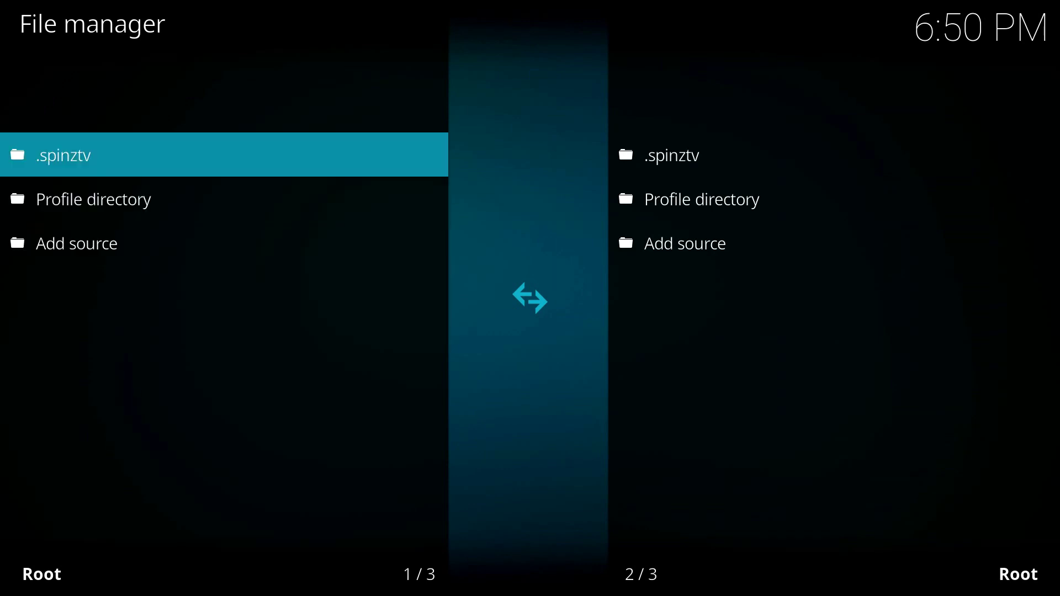
key("Down")
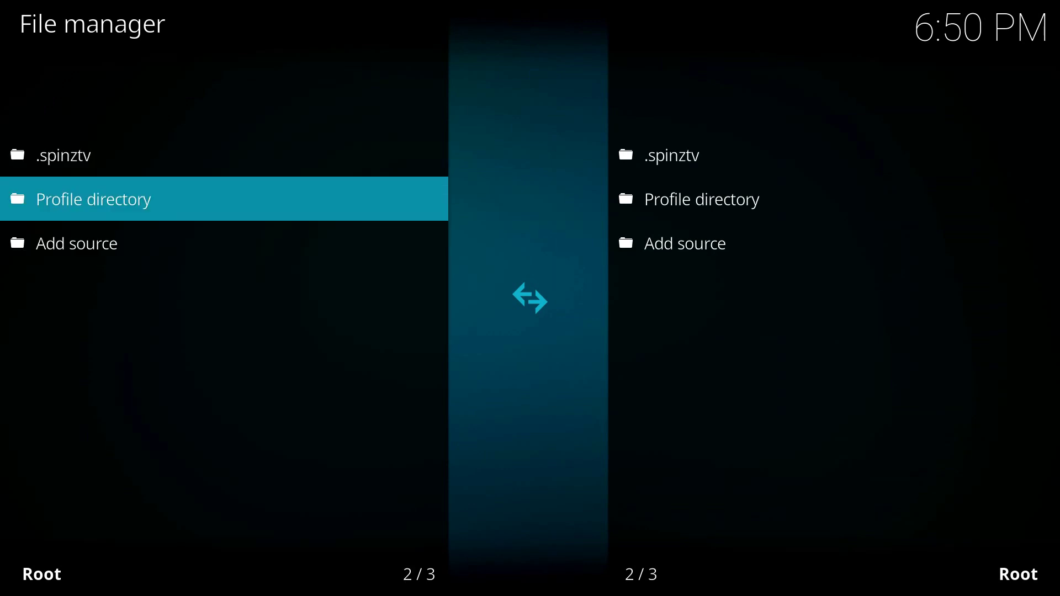
key("Escape")
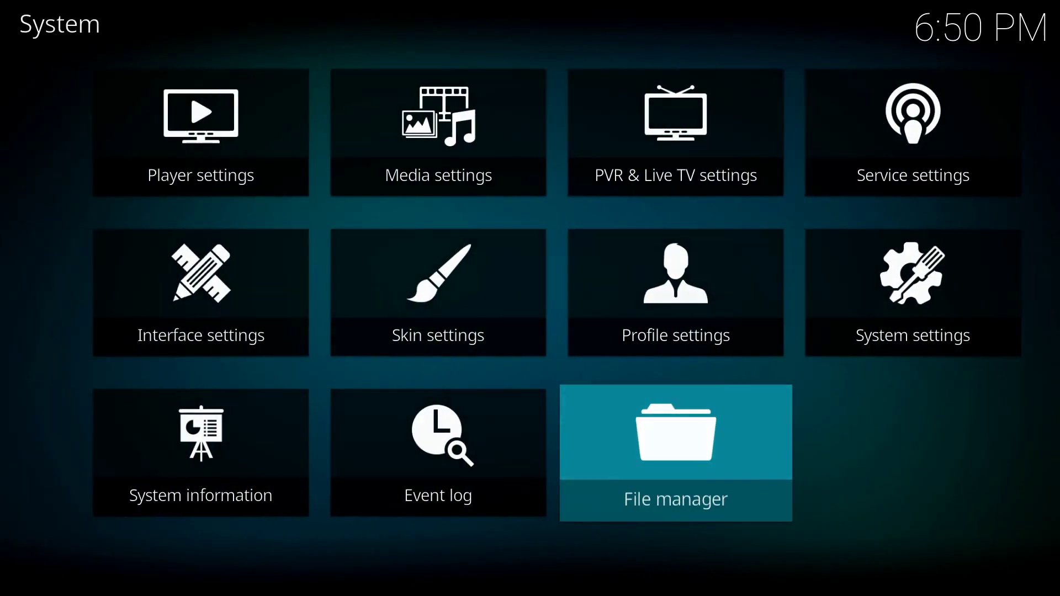
key("Escape")
key("Down")
key("Down")
key("Down")
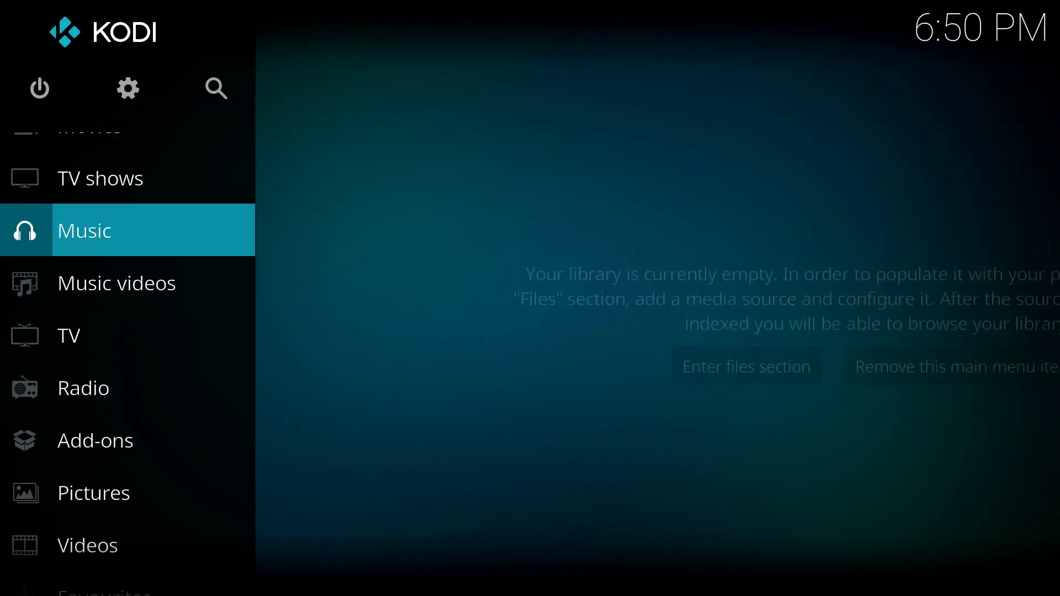
key("Down")
key("Down")
key("Down")
key("Down")
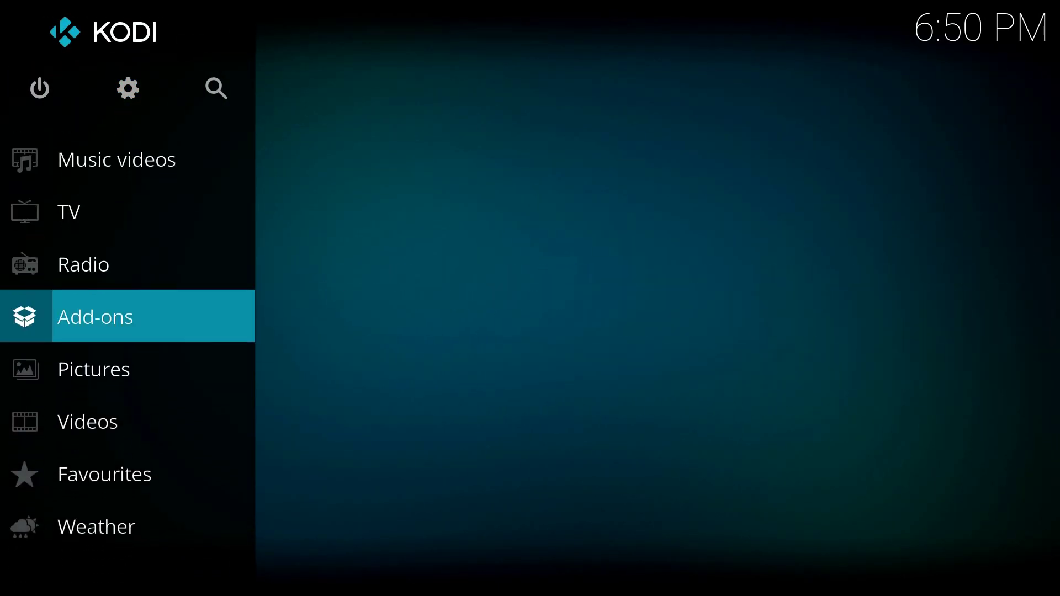
key("Right")
key("Return")
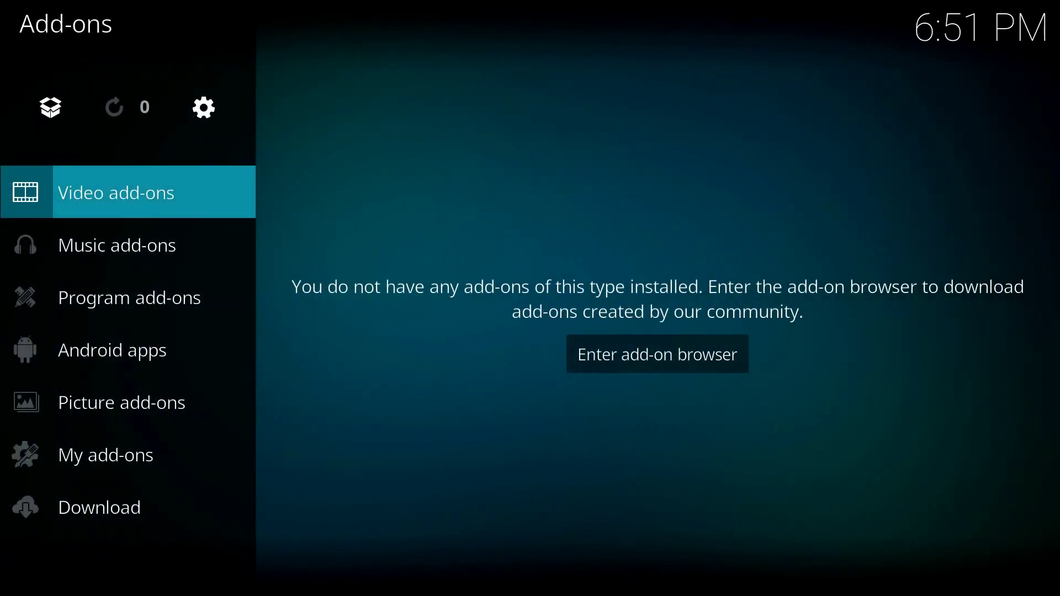
Step: Open the add-on browser and choose to install from a zip file
key("Up")
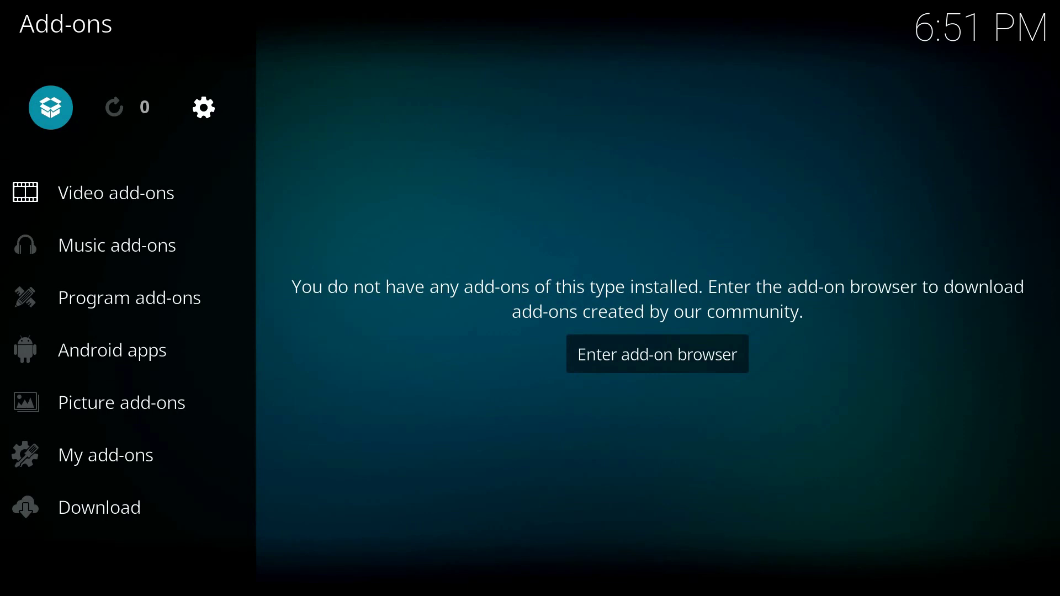
key("Return")
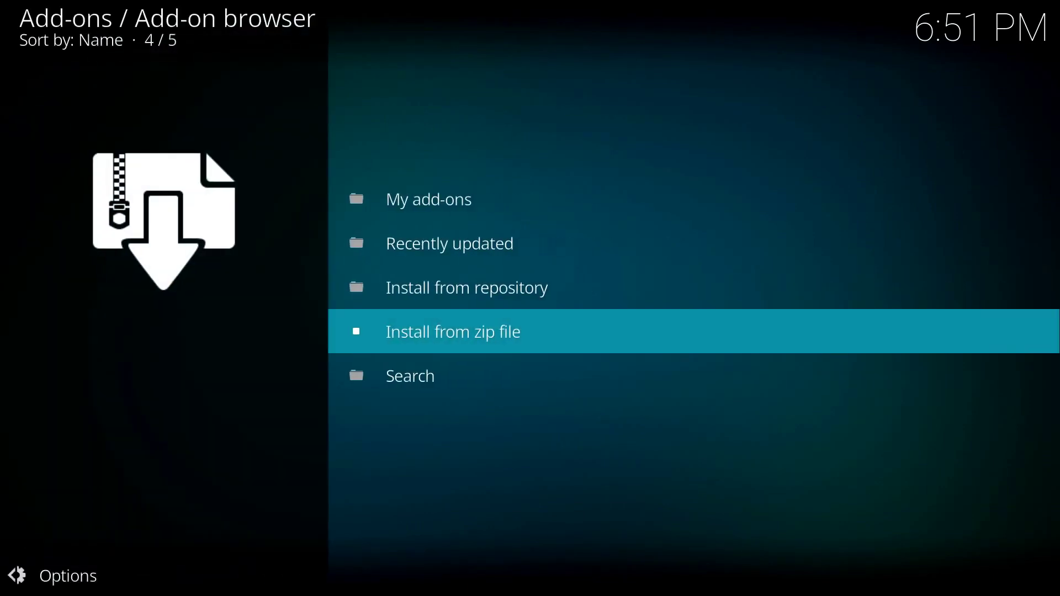
key("Return")
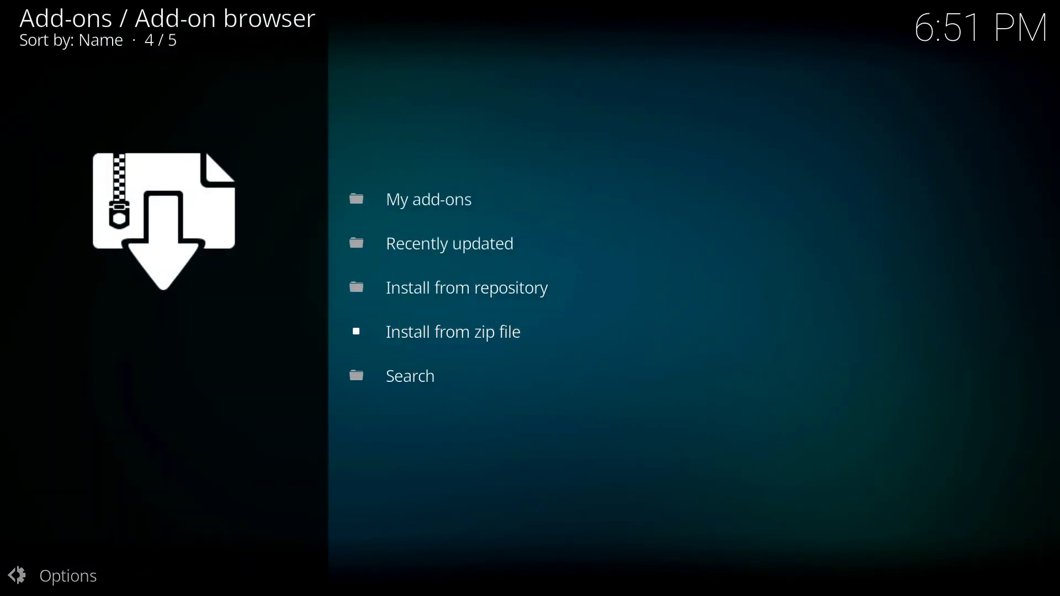
Step: Install repository.SpinzTV-0.1.1.zip from the .spinztv source
key("Down")
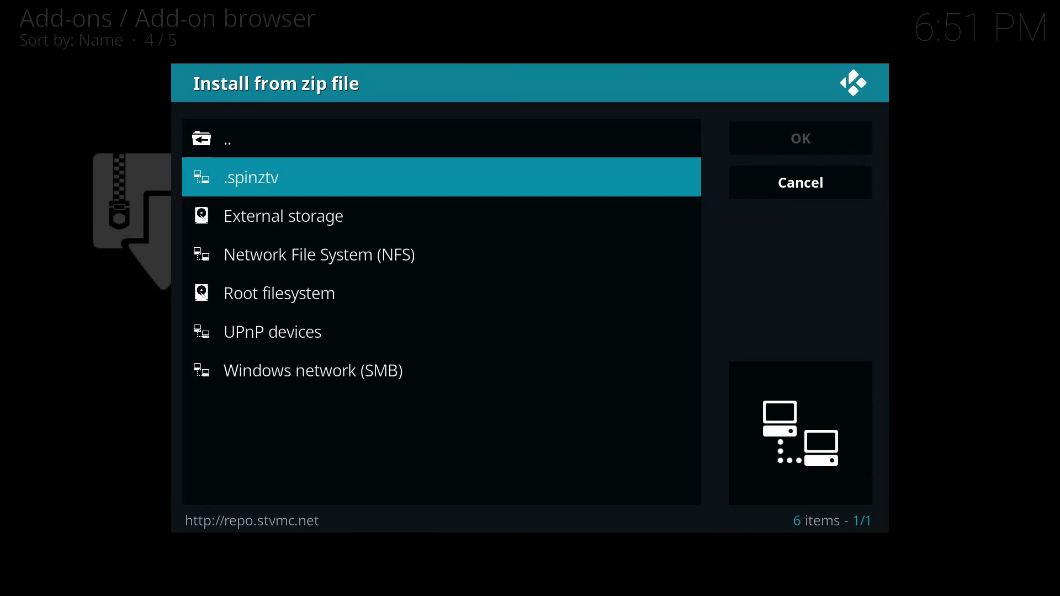
key("Return")
key("Down")
key("Down")
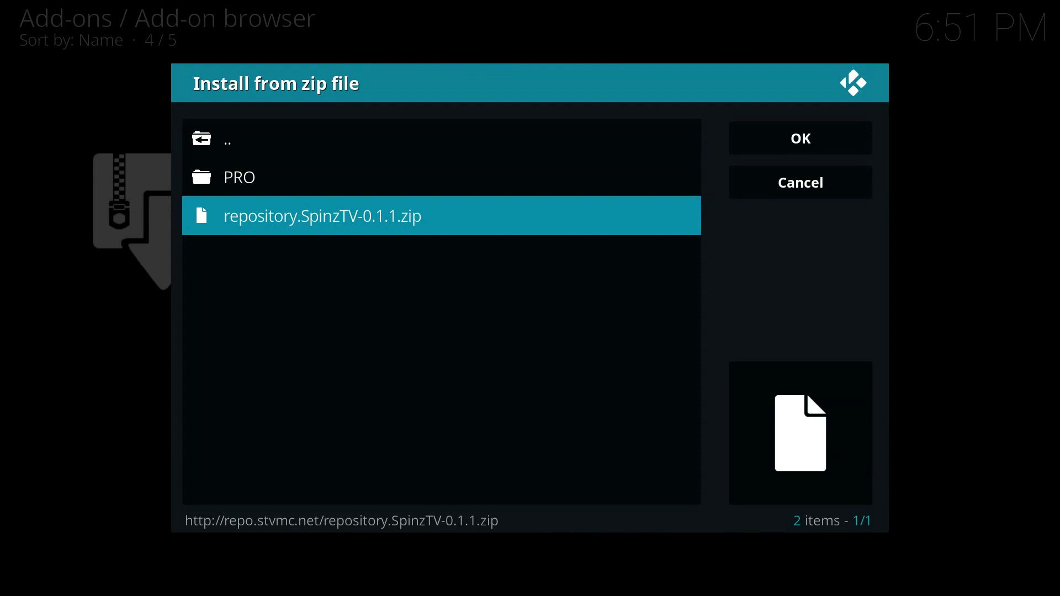
key("Return")
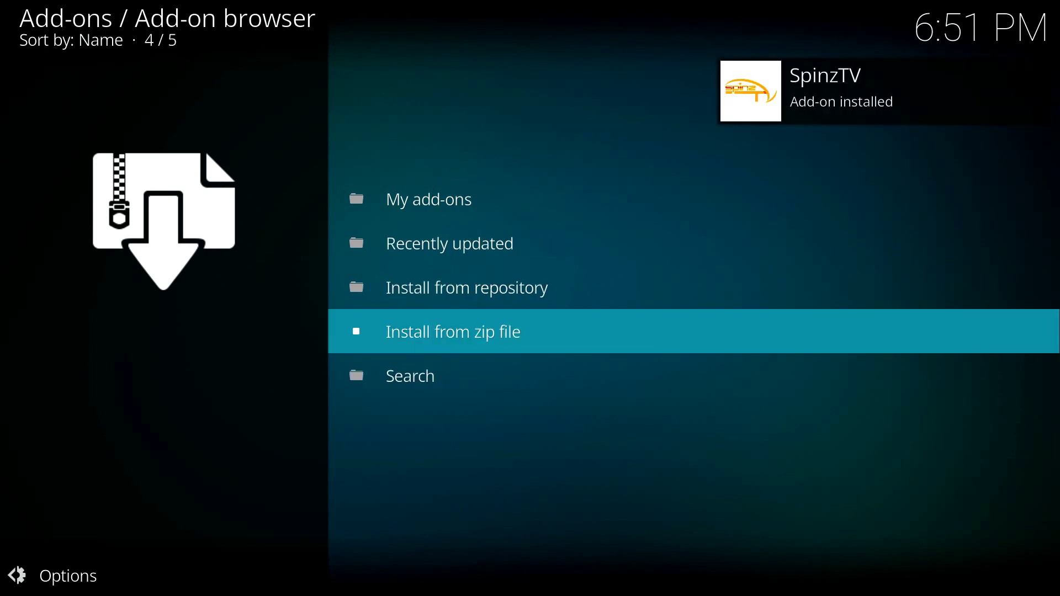
Step: Open the SpinzTV repository among the repositories available for installing add-ons
key("Up")
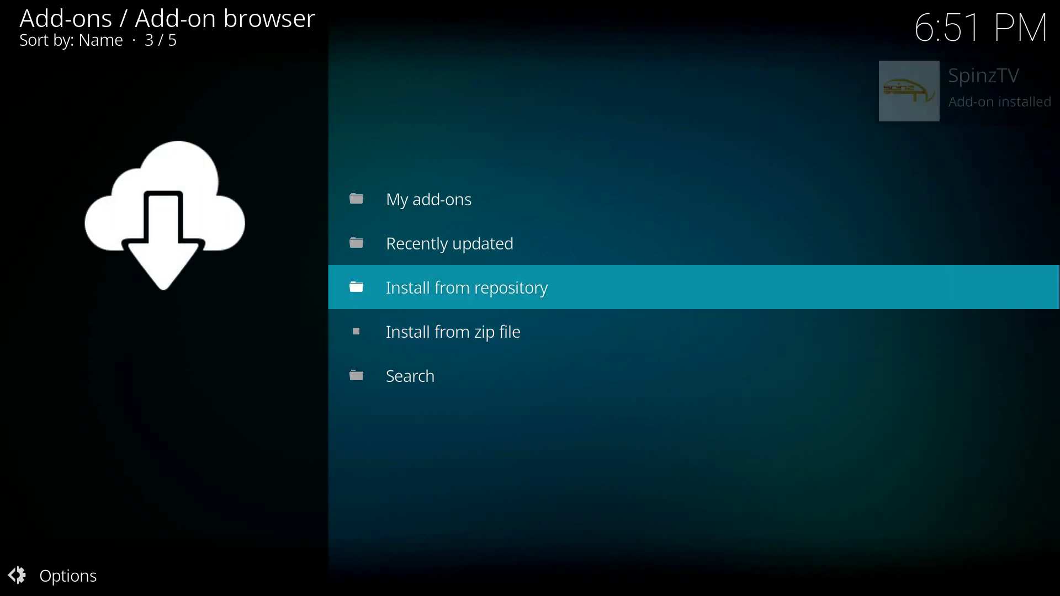
key("Return")
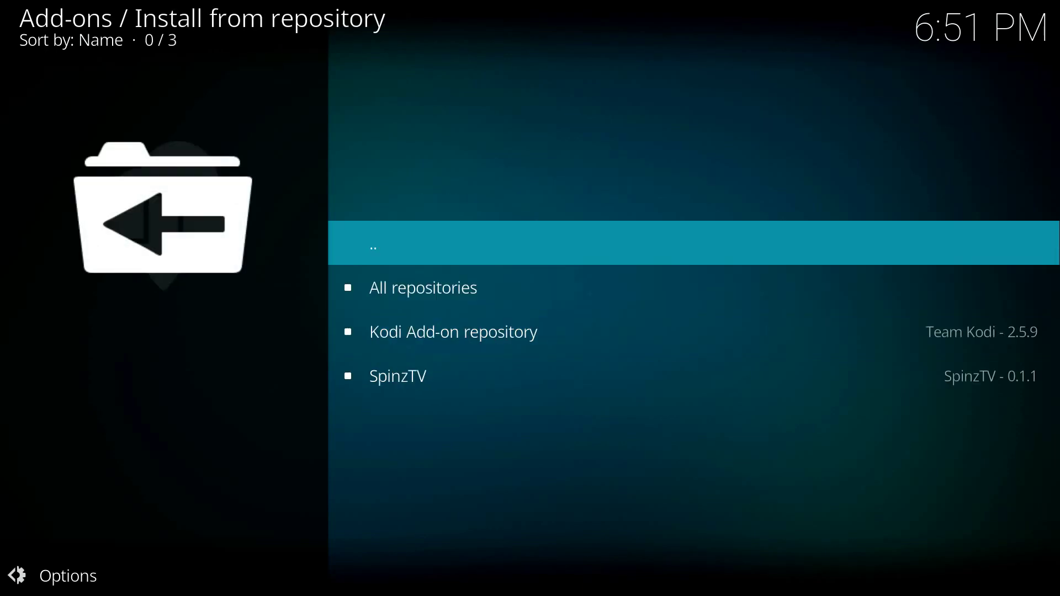
key("Down")
key("Down")
key("Down")
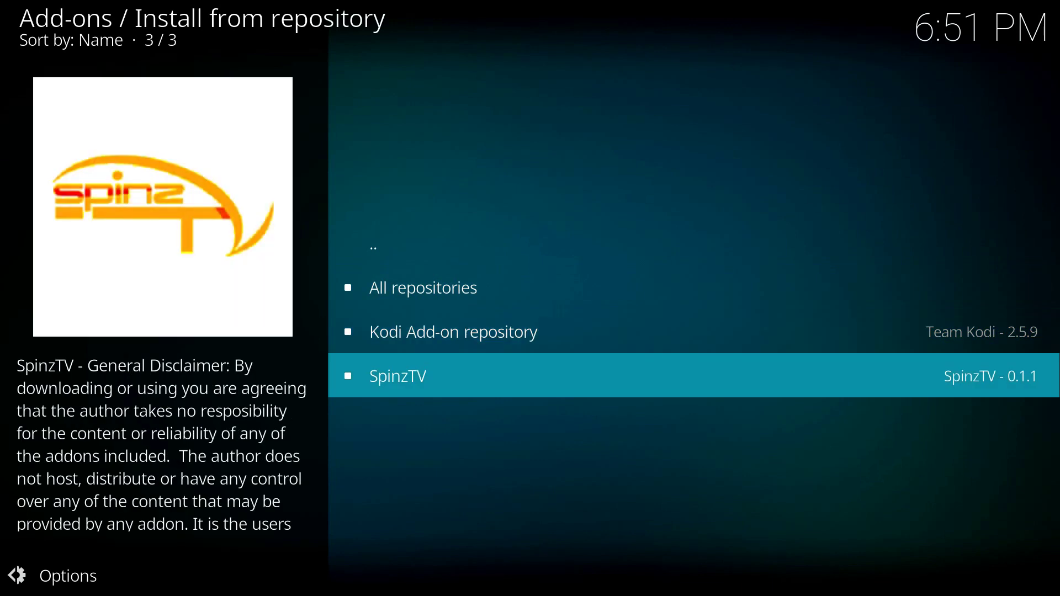
key("Return")
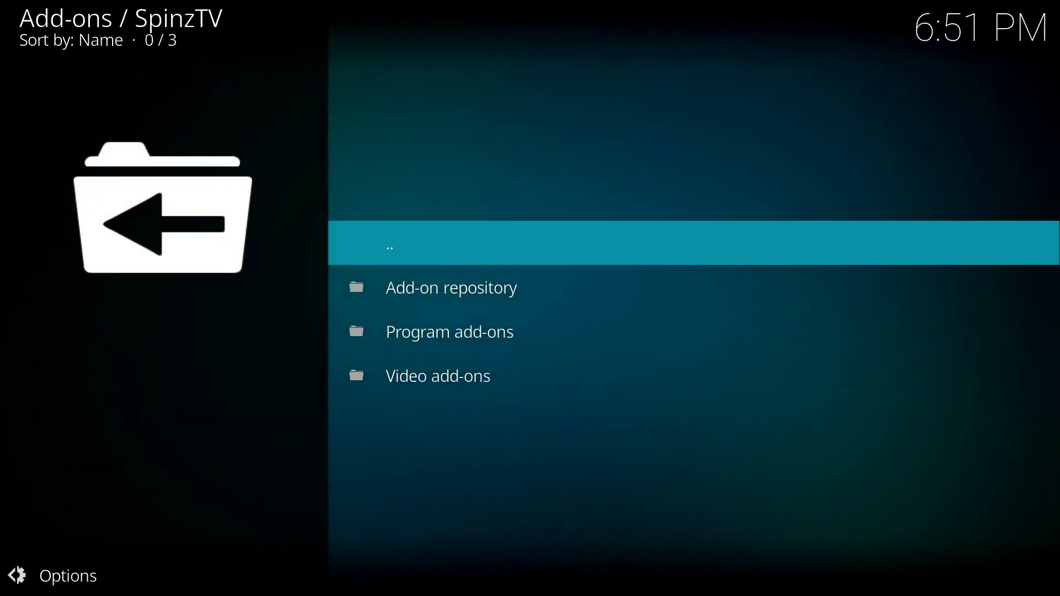
Step: Install the SpinzTV Wizard from the repository's Program add-ons and dismiss the Spinz-TV notice
key("Down")
key("Down")
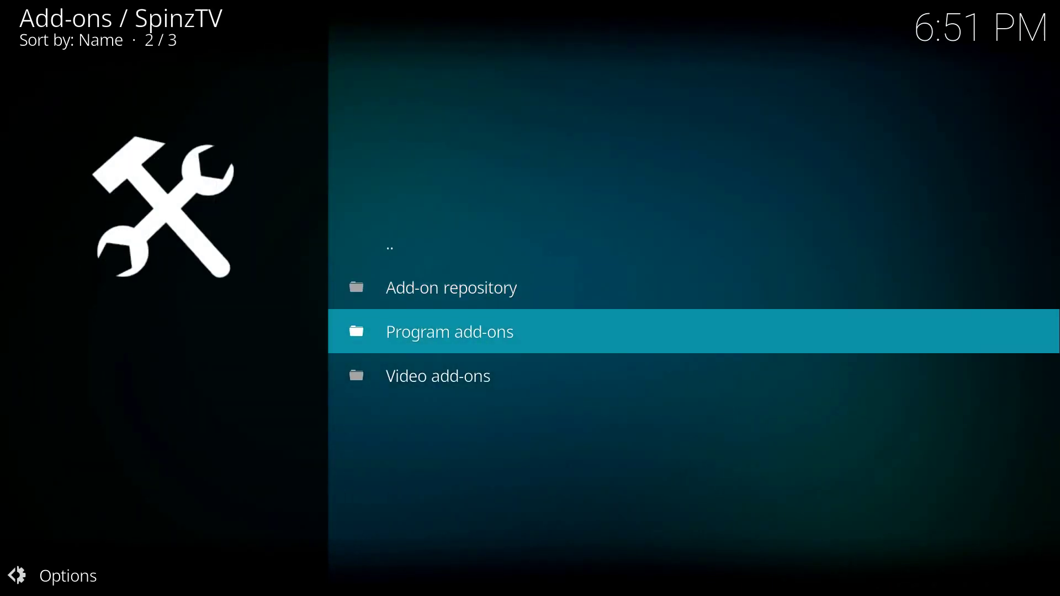
key("Return")
key("Down")
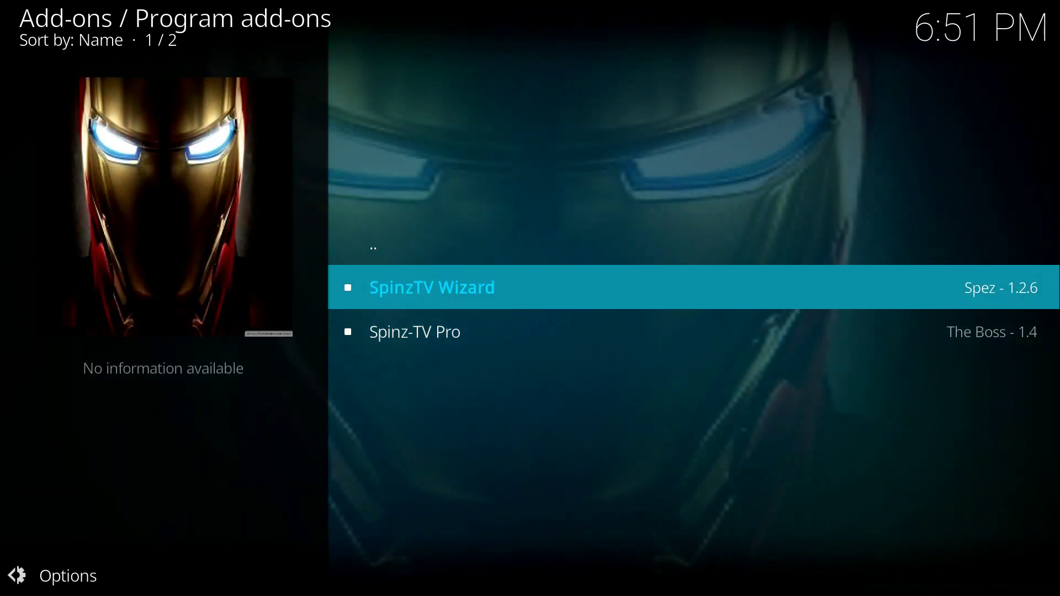
key("Return")
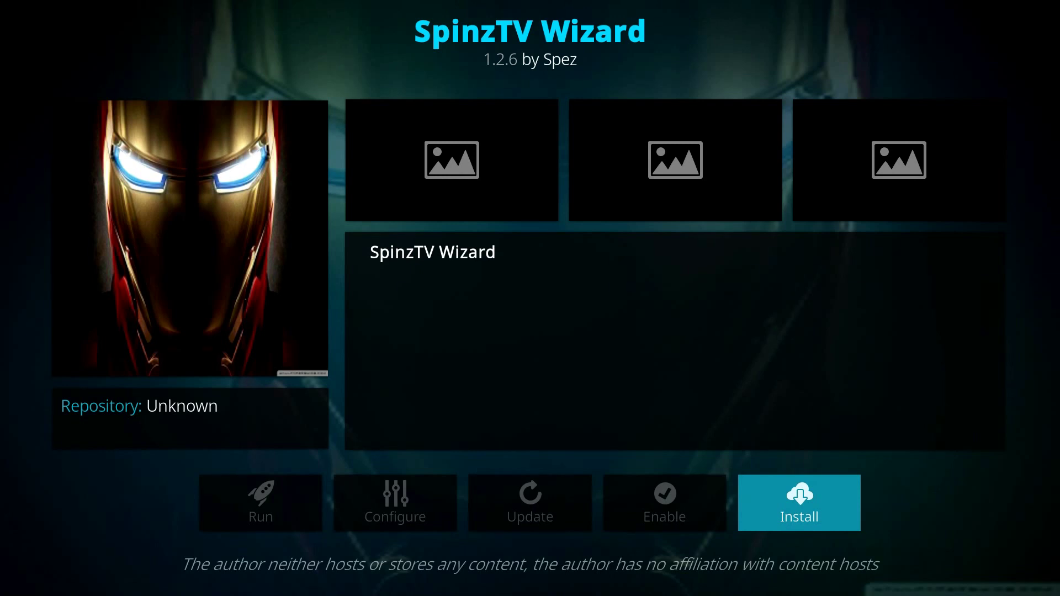
key("Return")
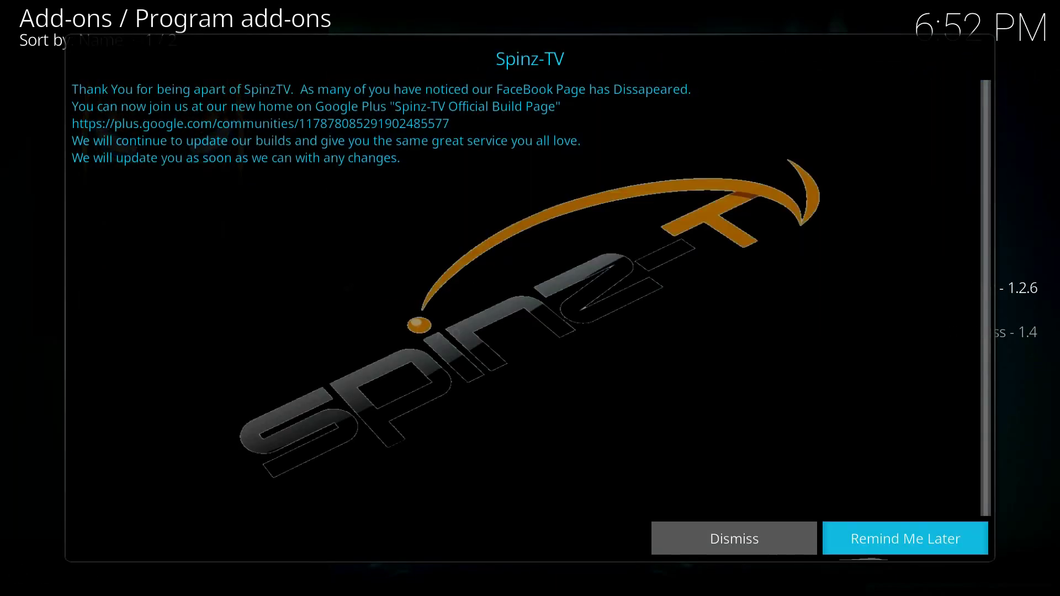
key("Left")
key("Return")
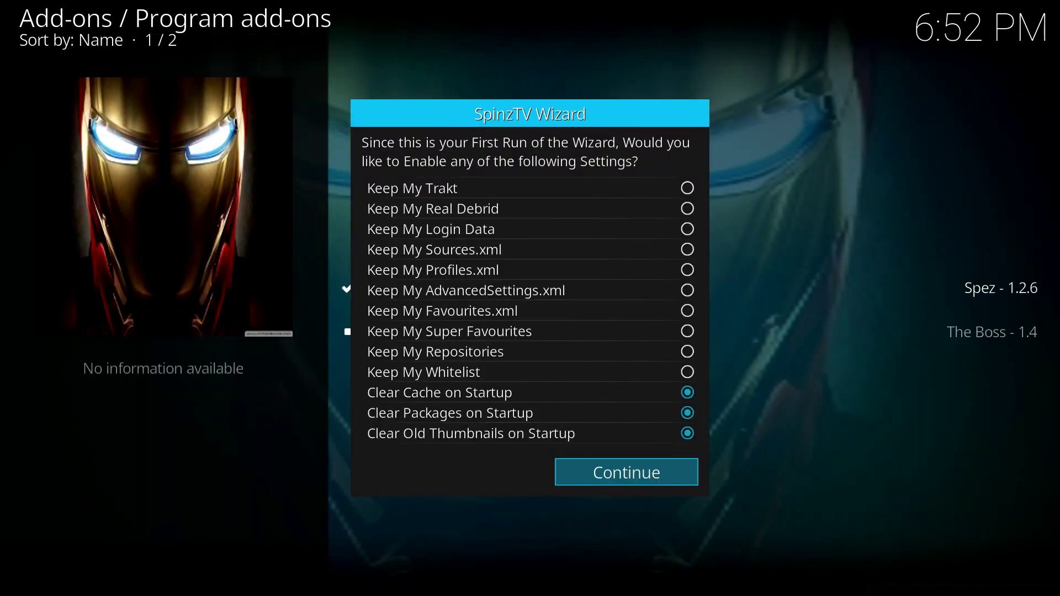
Step: Look through the keep-data options in the SpinzTV Wizard's first-run settings, down to Clear Cache on Startup
left_click(523, 188)
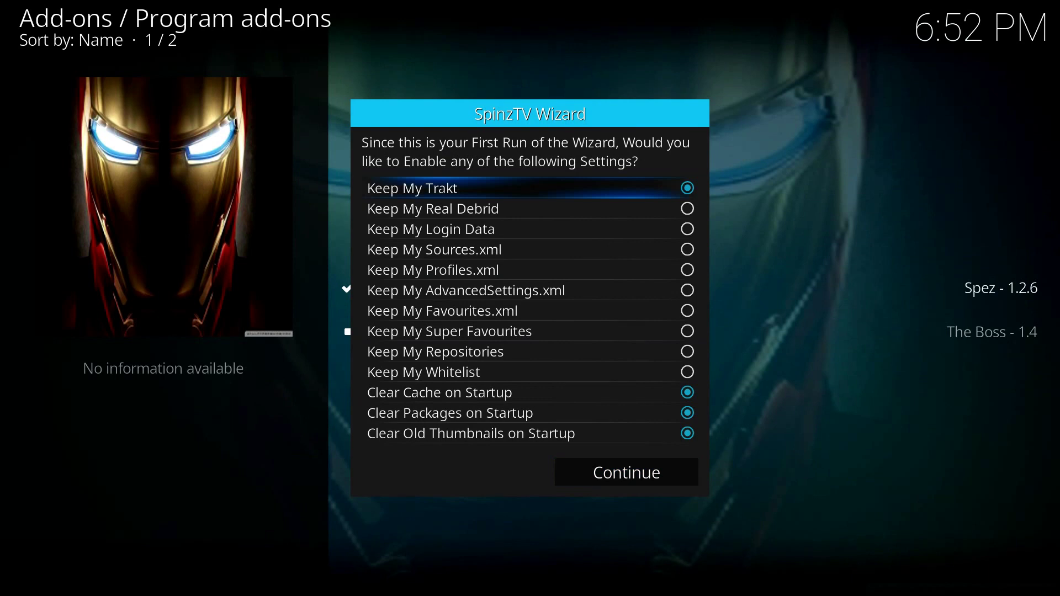
key("Down")
key("Down")
key("Down")
key("Down")
key("Down")
key("Down")
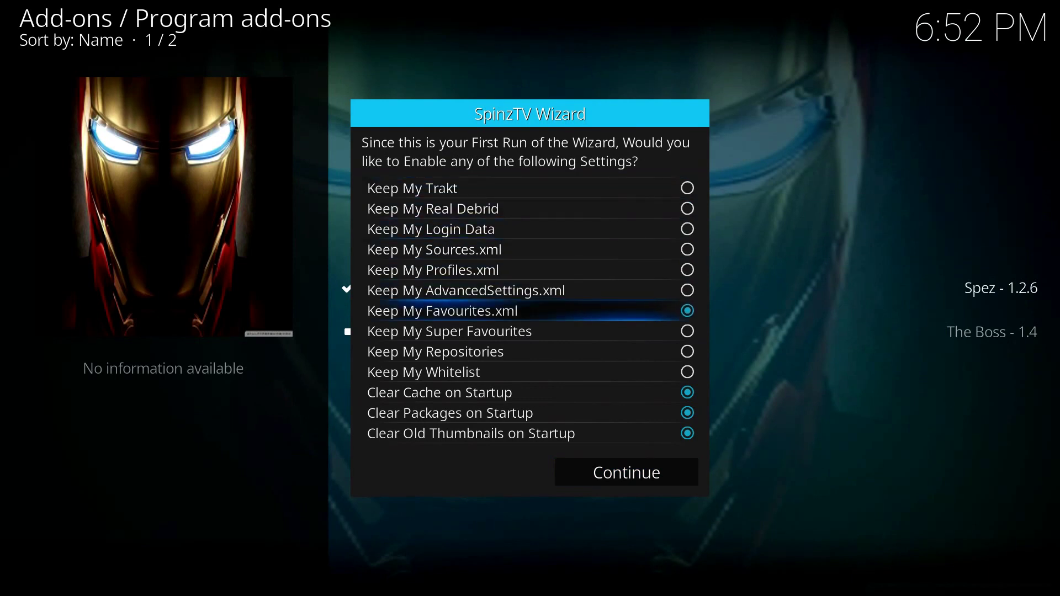
key("Down")
key("Down")
key("Down")
key("Down")
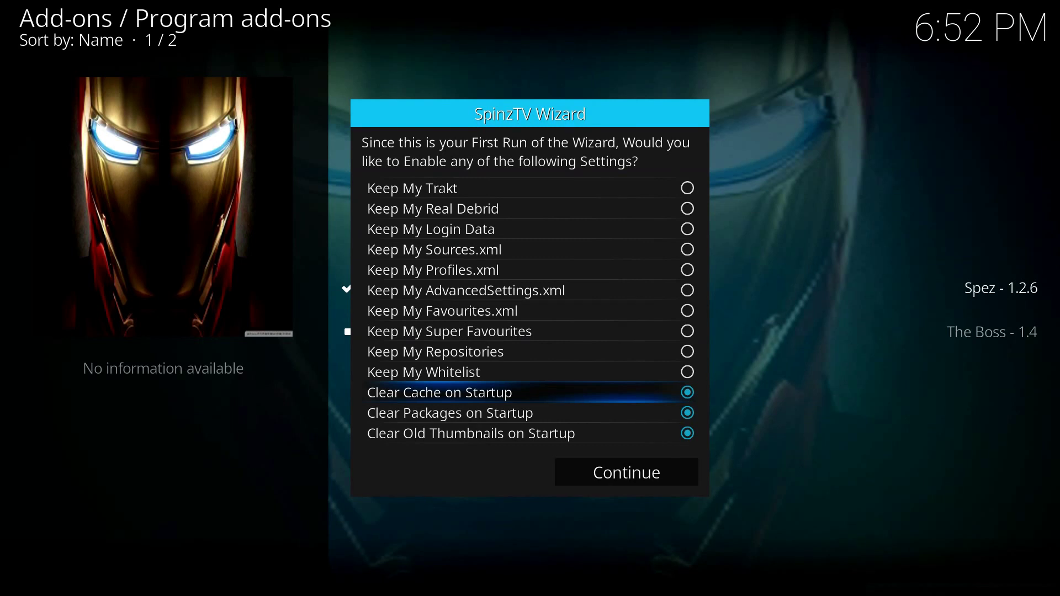
Step: Turn off Clear Cache on Startup in the wizard's first-run settings and continue with the remaining settings
key("Down")
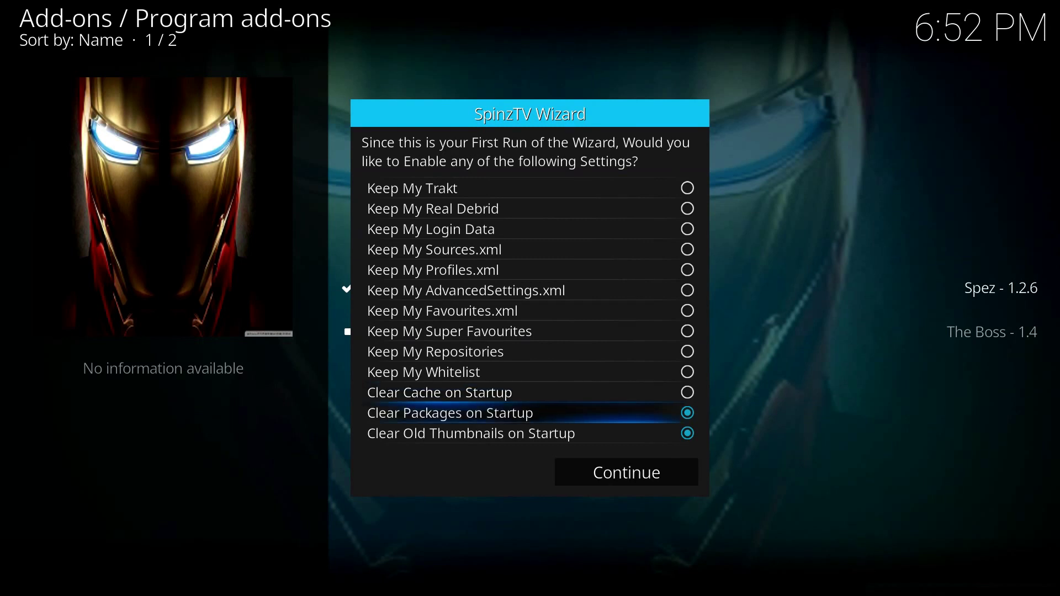
key("Up")
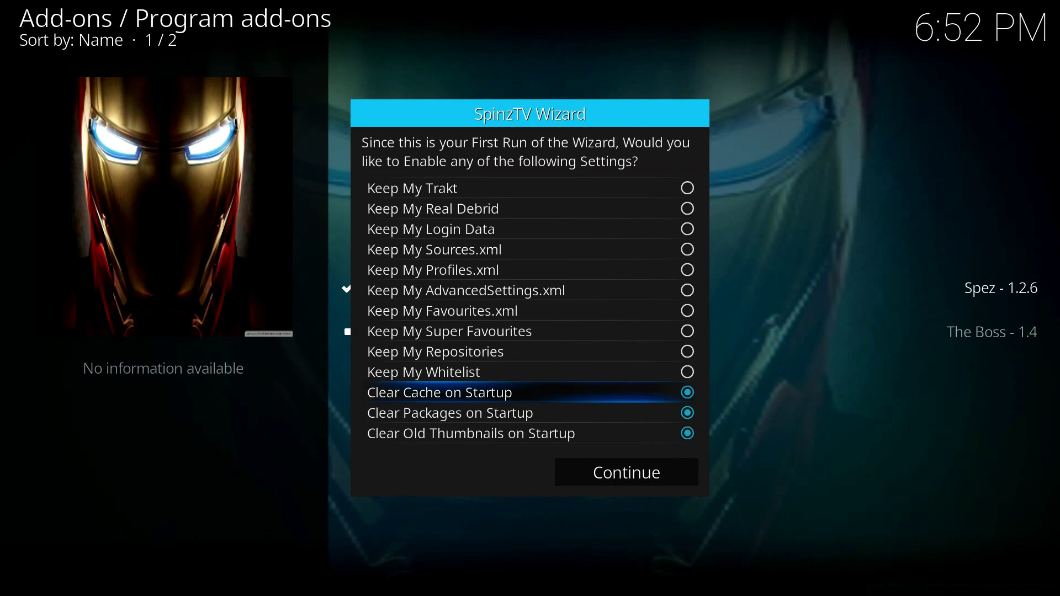
key("Return")
key("Down")
key("Up")
key("Return")
key("Return")
key("Down")
key("Down")
key("Down")
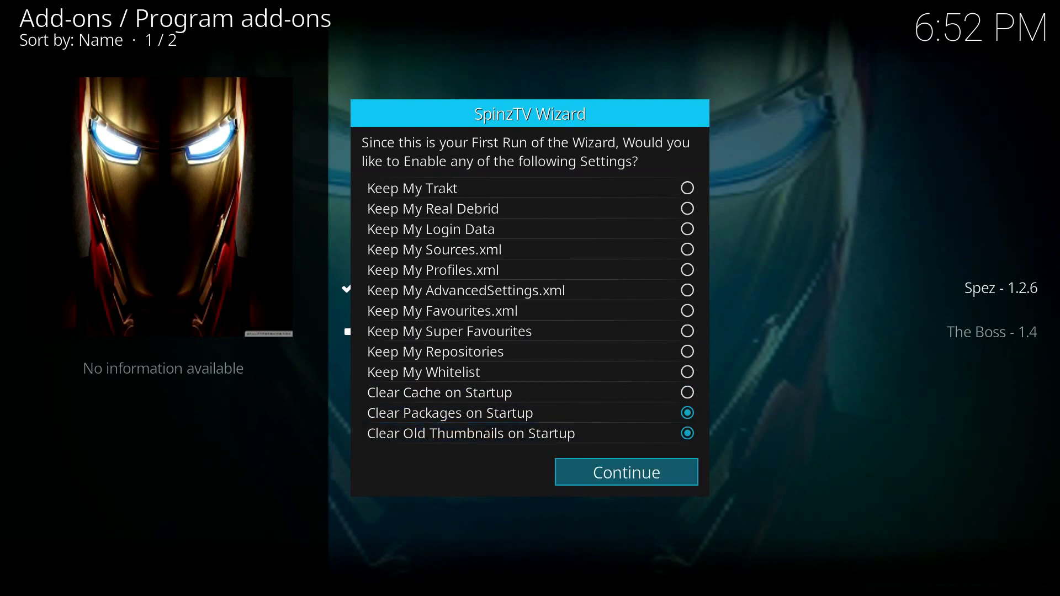
key("Return")
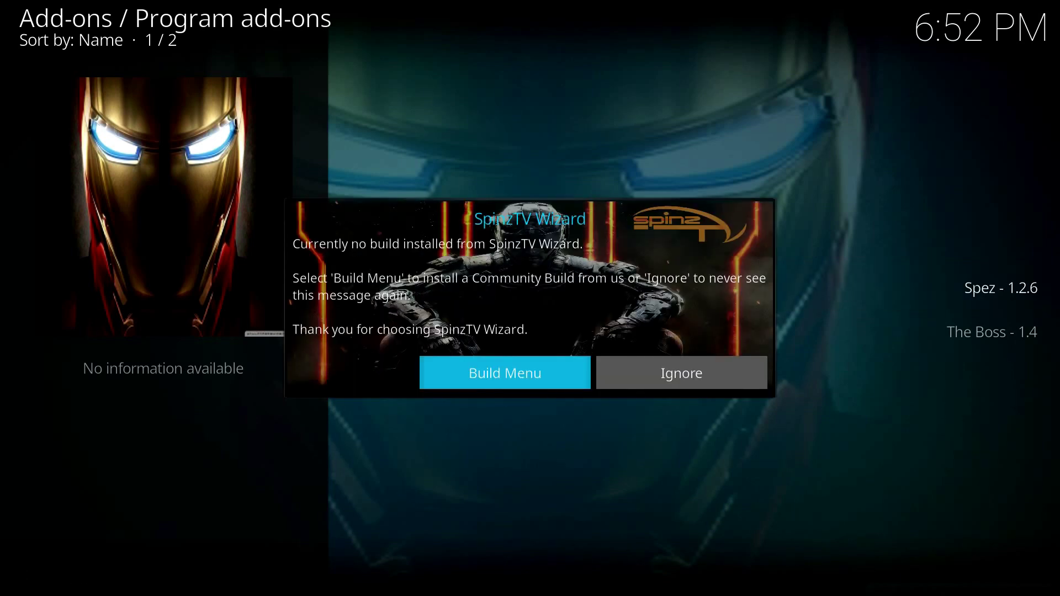
Step: Go to the wizard's build list and open Spinz-TV Premium Lite (v2.8) under Krypton Builds
key("Return")
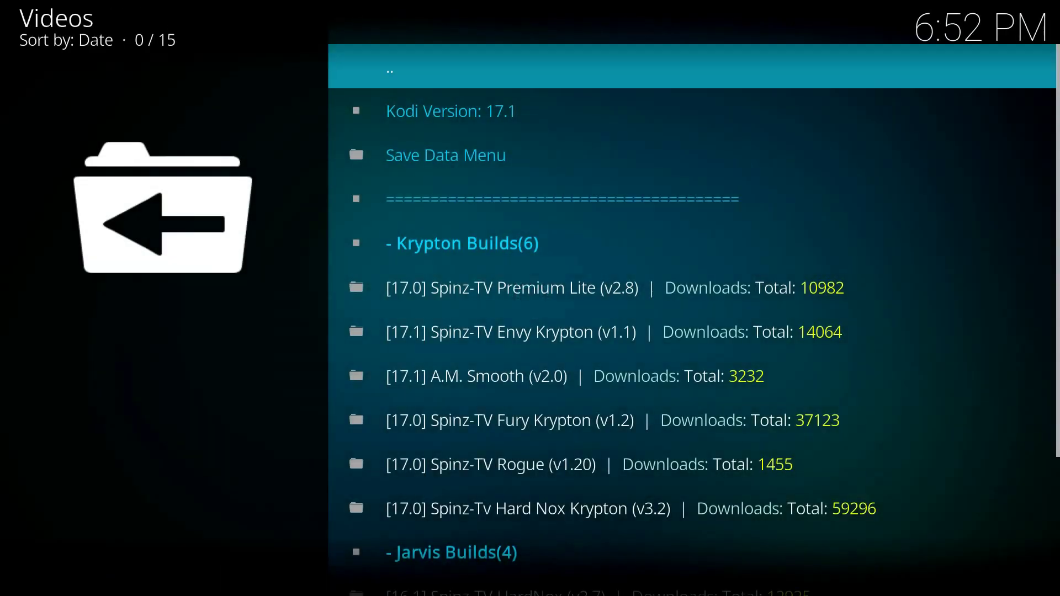
key("Down")
key("Down")
key("Down")
key("Down")
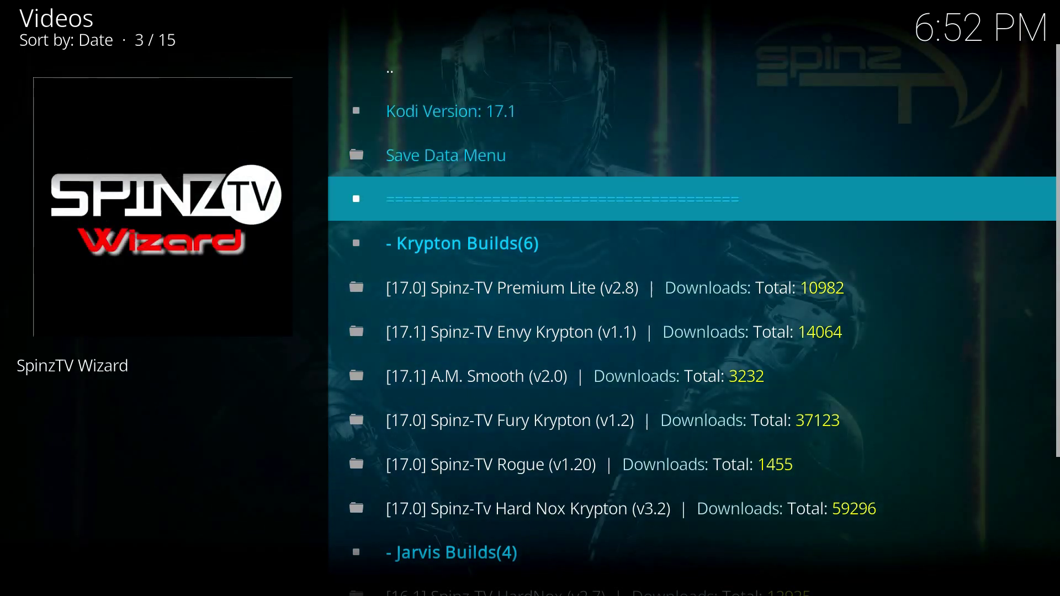
key("Down")
key("Down")
key("Down")
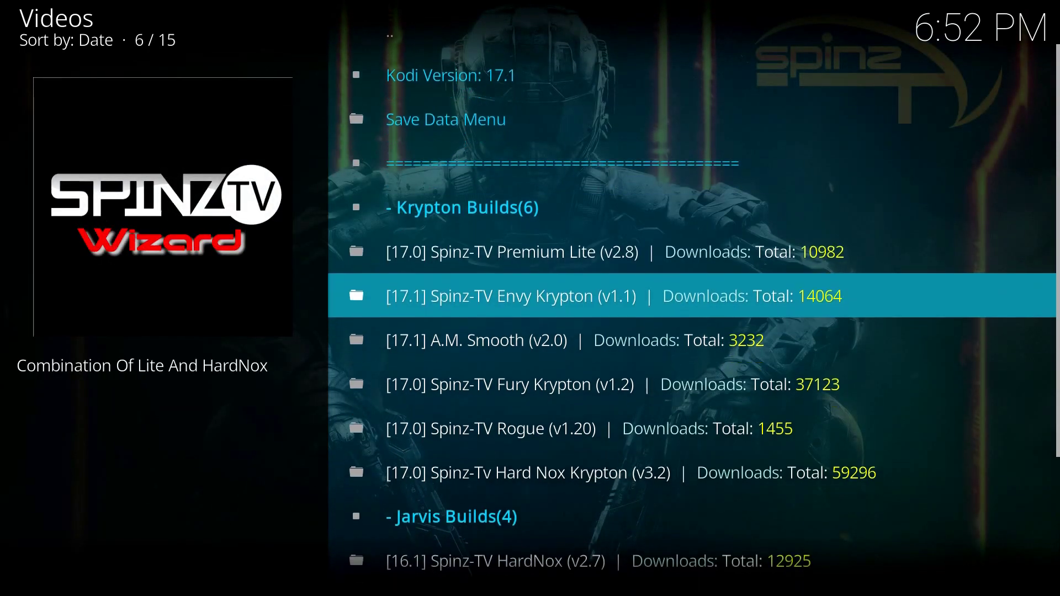
key("Down")
key("Down")
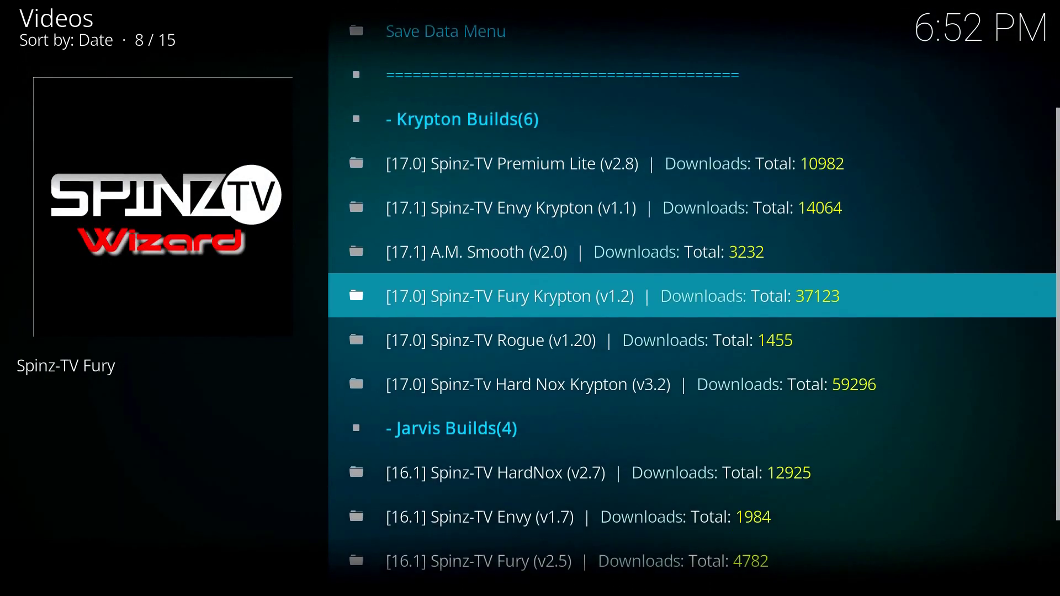
key("Up")
key("Up")
key("Up")
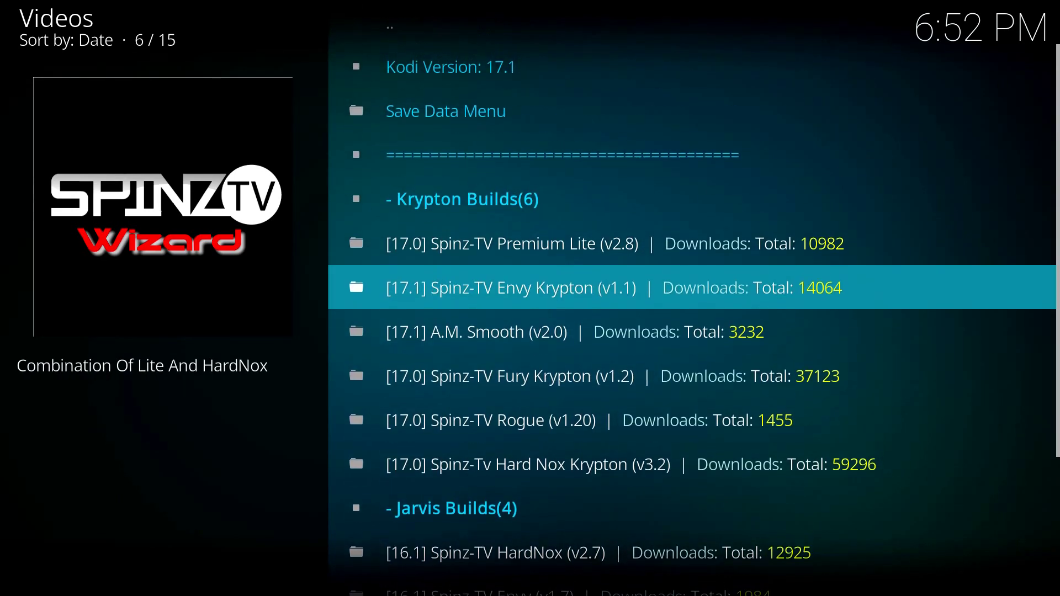
key("Up")
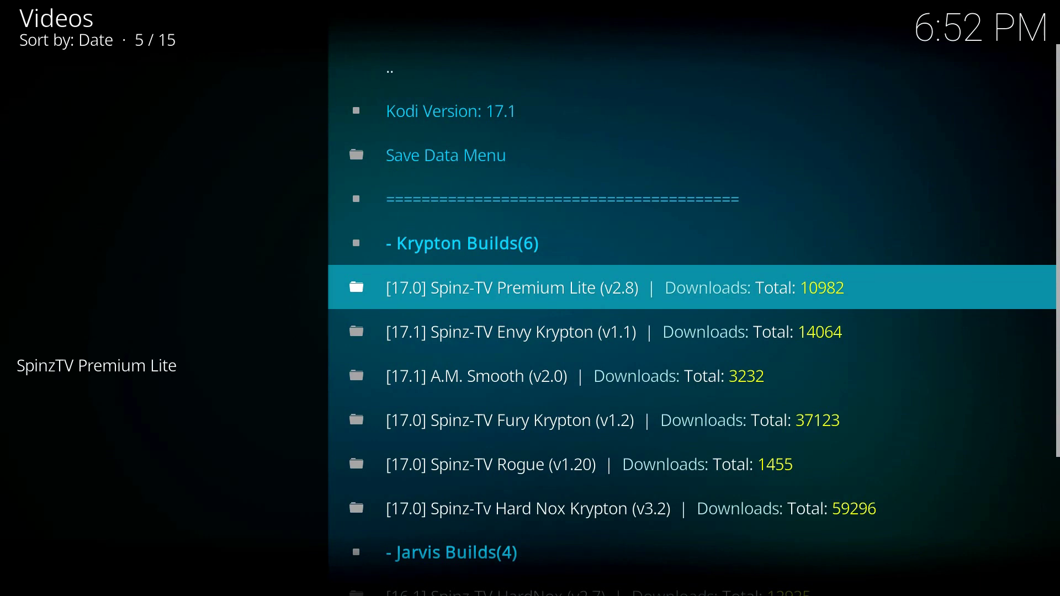
key("Return")
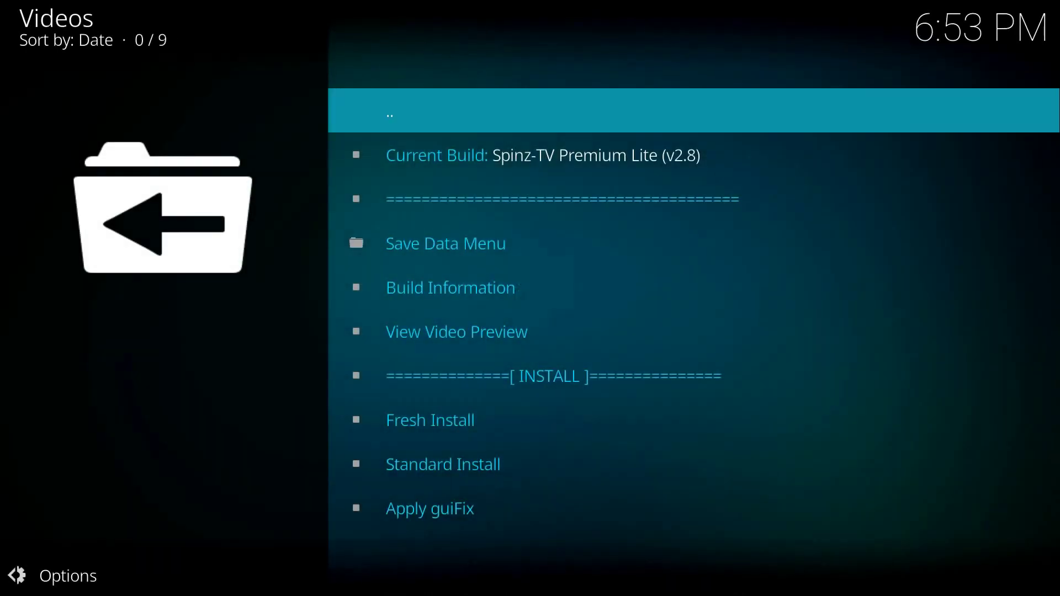
Step: Start a Fresh Install of Spinz-TV Premium Lite and agree to restore the Kodi configuration to default settings
key("Down")
key("Down")
key("Down")
key("Down")
key("Down")
key("Down")
key("Down")
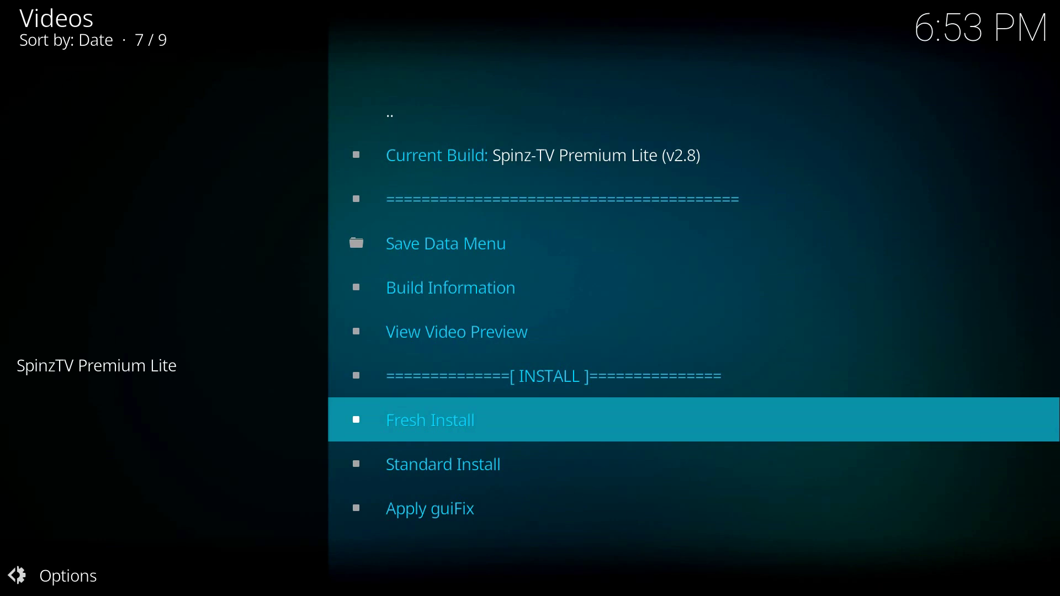
key("Return")
key("Left")
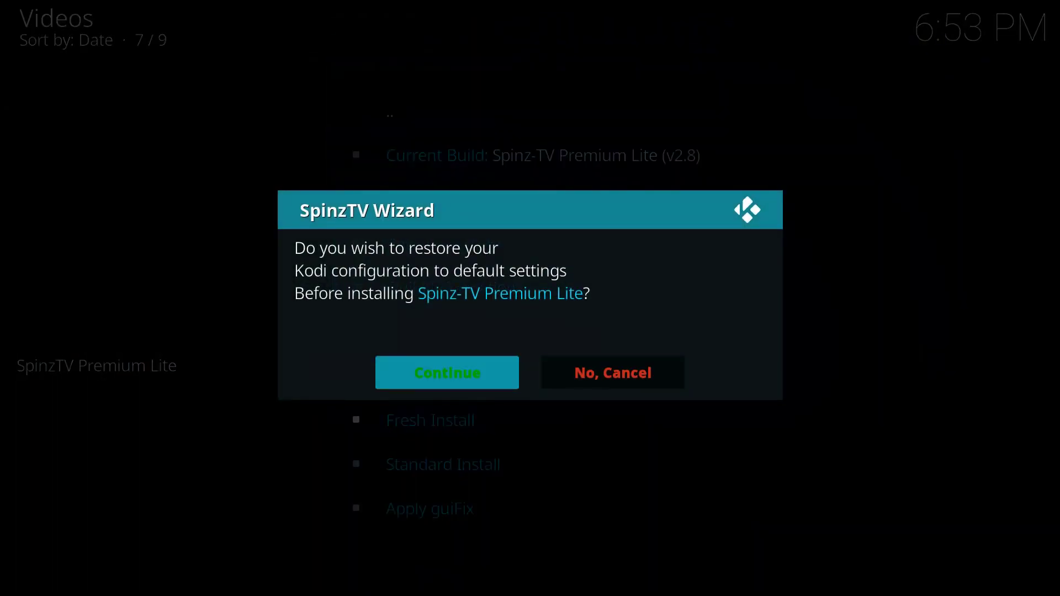
key("Return")
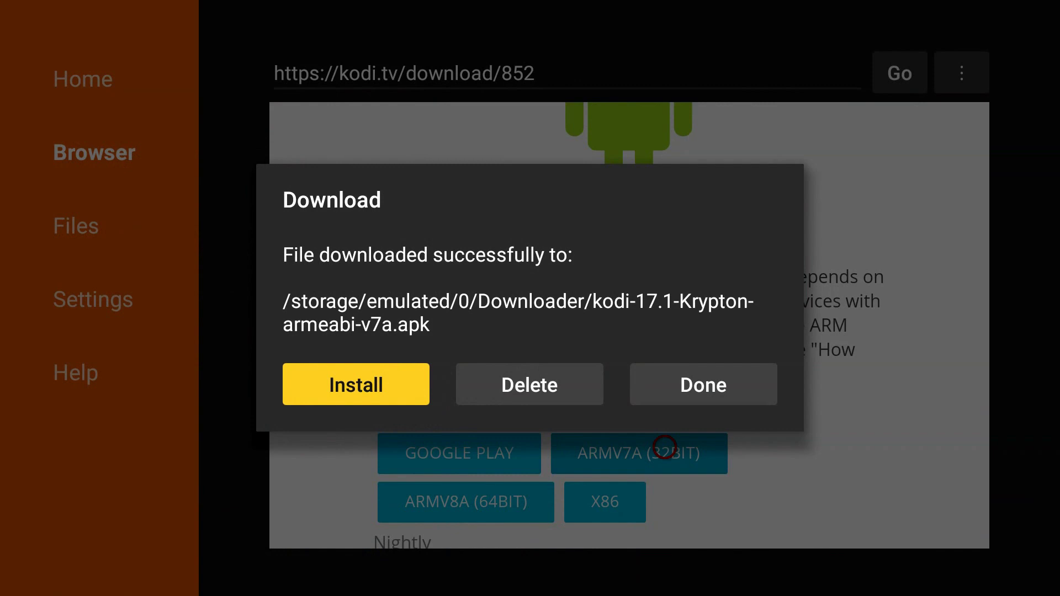
Step: Switch to the Fire TV home screen and move the Kodi app to the front of Your Apps & Games
key("Right")
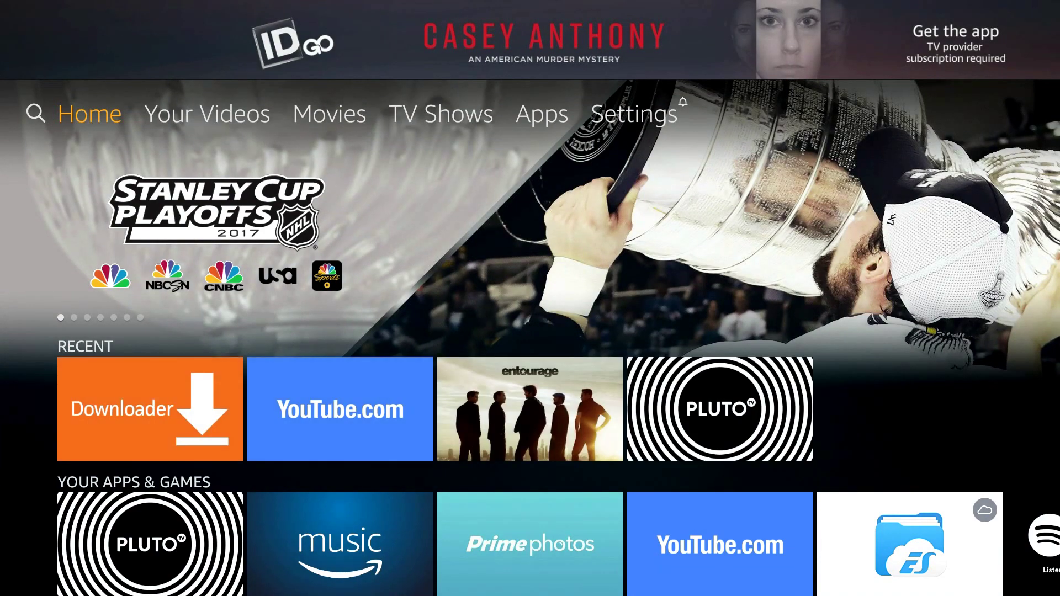
key("Down")
key("Up")
key("Down")
key("Down")
key("Down")
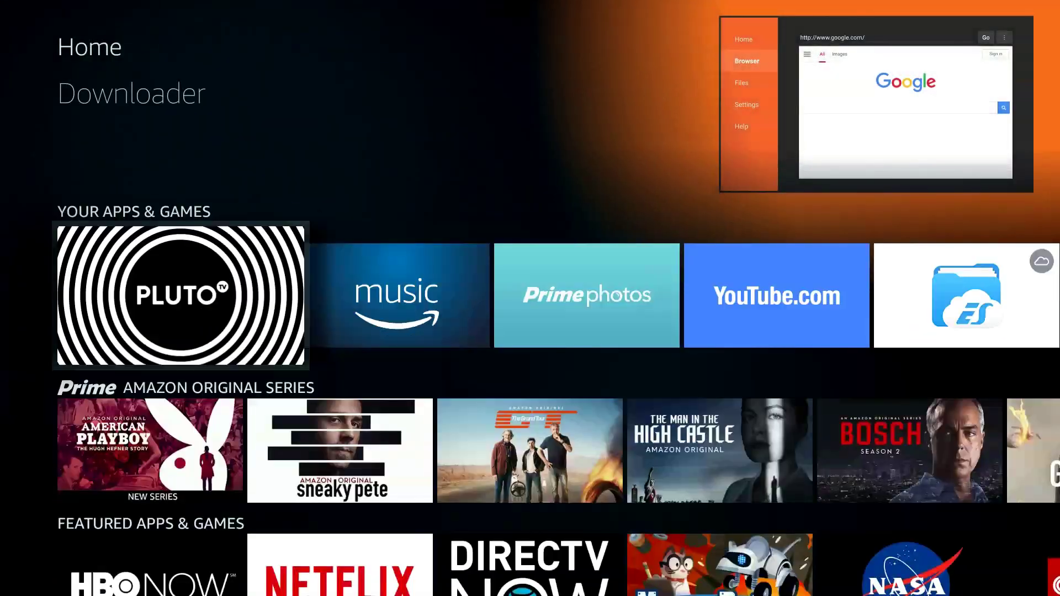
key("Right")
key("Right")
key("Right")
key("Right")
key("Right")
key("Right")
key("Right")
key("Right")
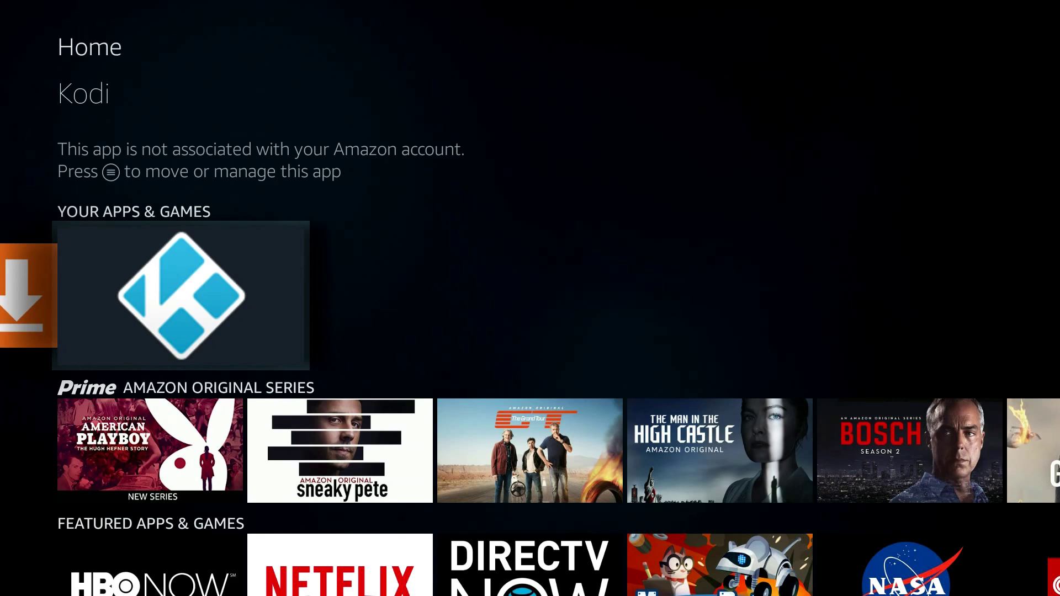
key("Menu")
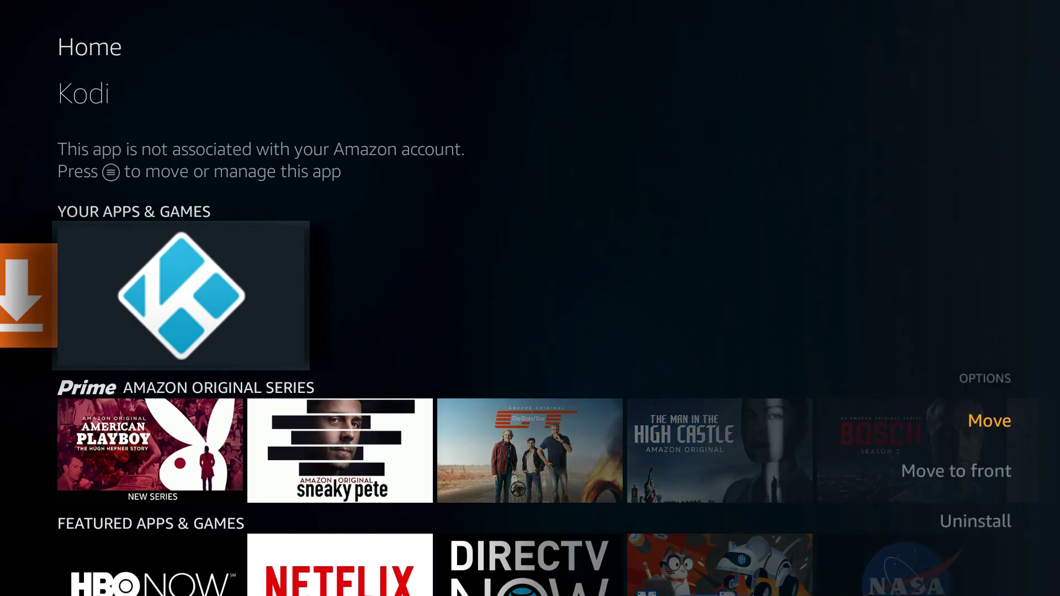
key("Down")
key("Return")
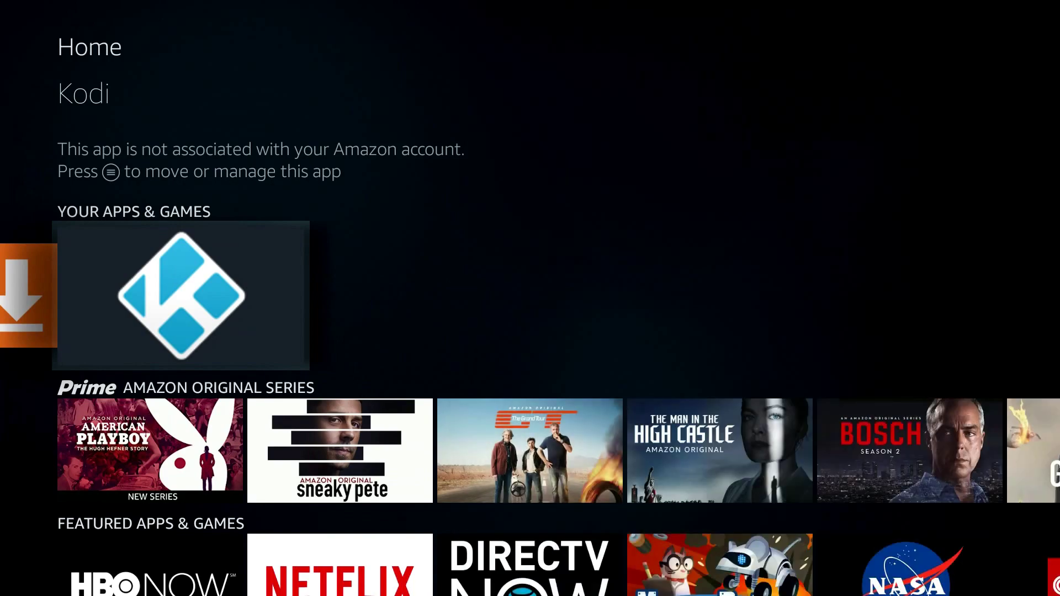
Step: Launch Kodi from Your Apps & Games on the Fire TV home screen
key("Left")
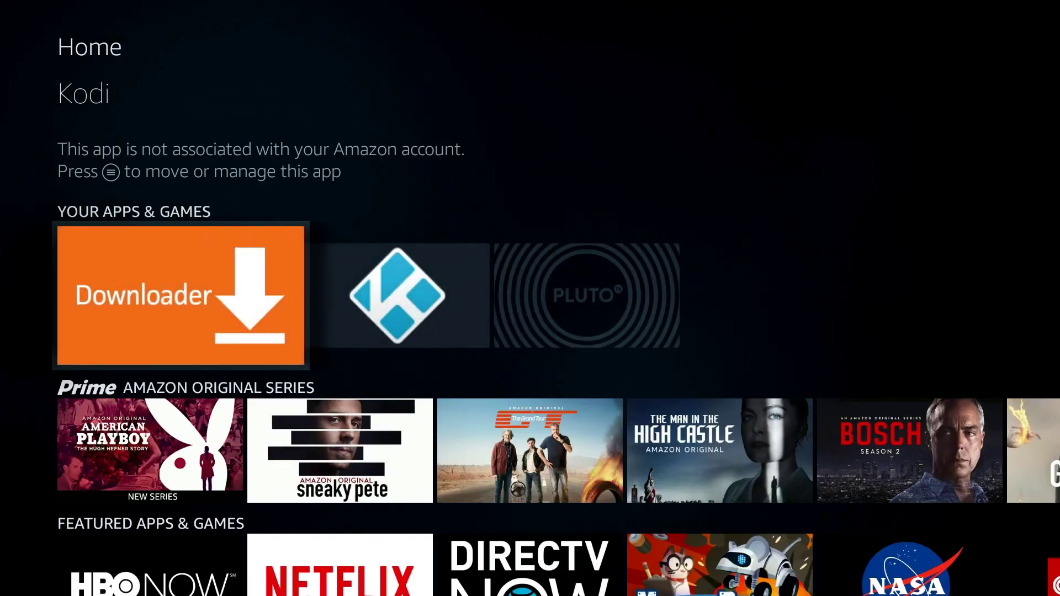
key("Right")
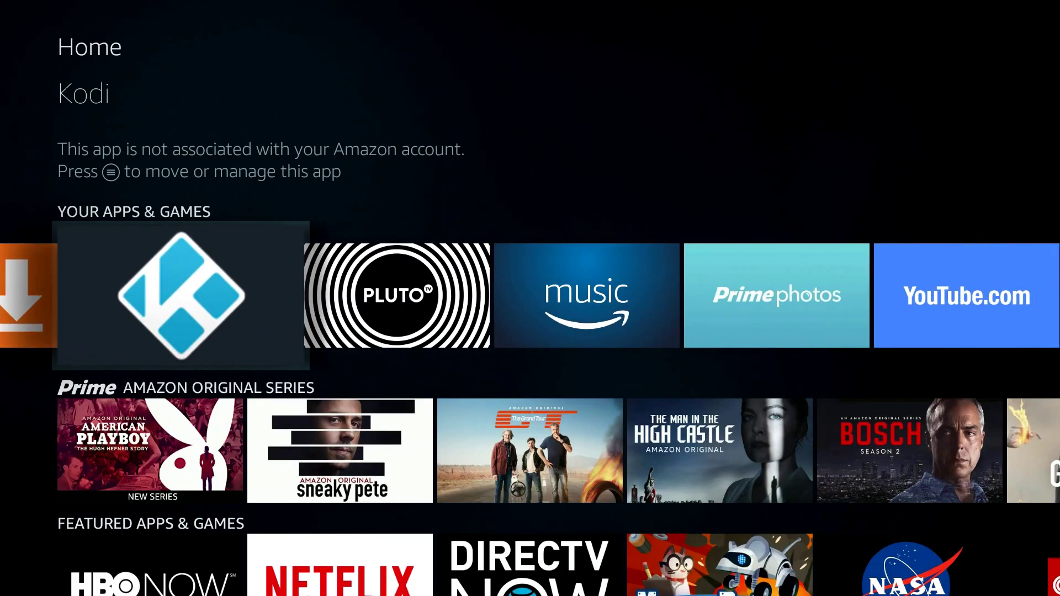
key("Return")
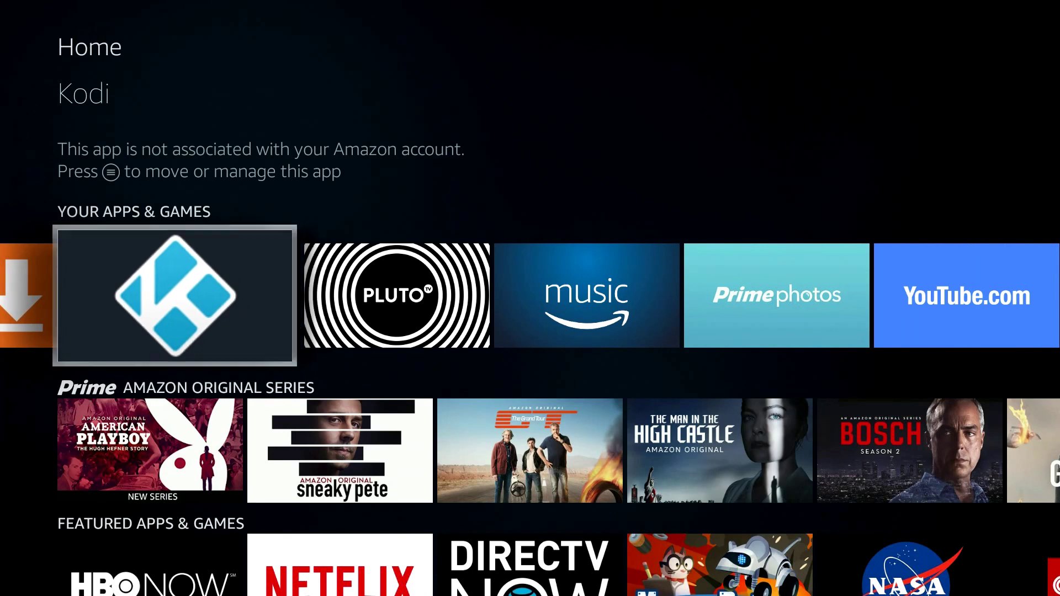